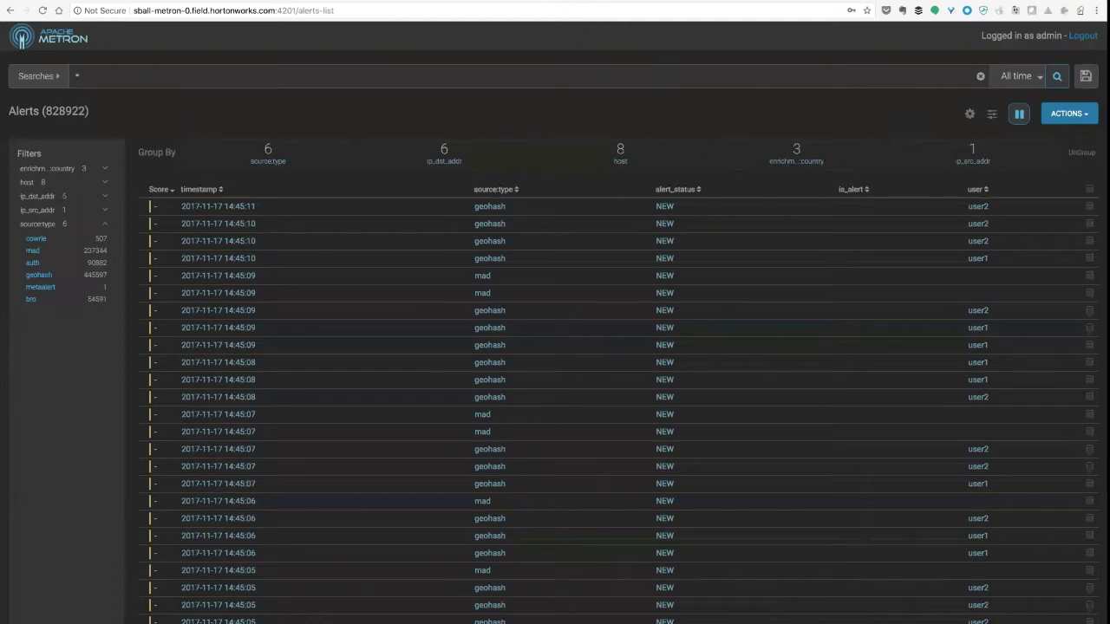
Load the saved search "Auth Start" and sort the resulting alerts by score in descending order
{"action": "left_click", "coordinate": [59, 78]}
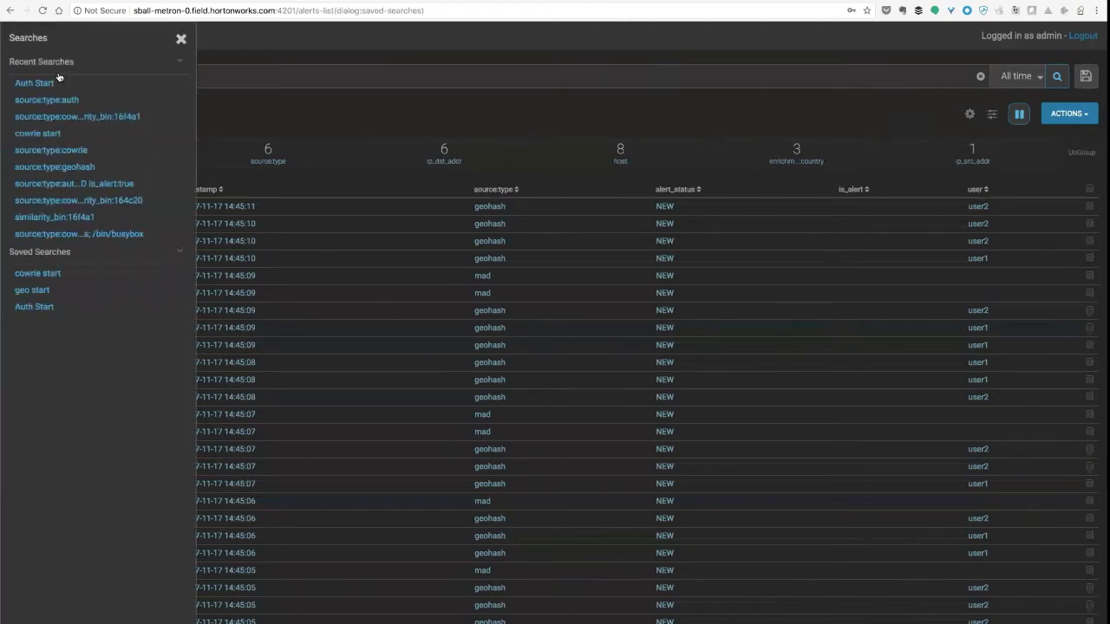
{"action": "left_click", "coordinate": [53, 309]}
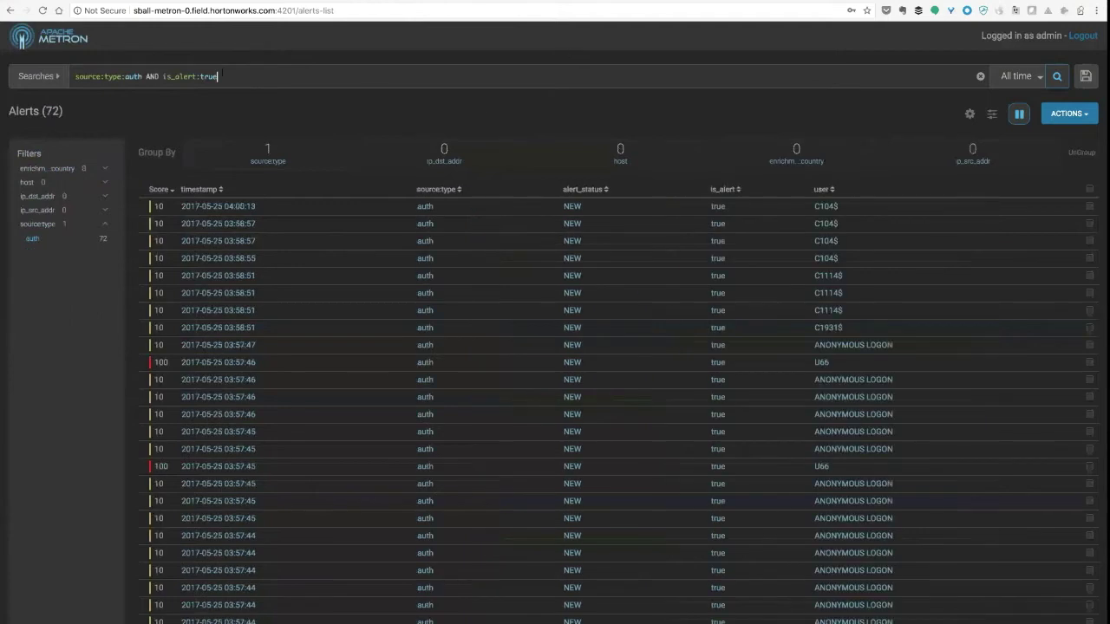
{"action": "left_click", "coordinate": [173, 193]}
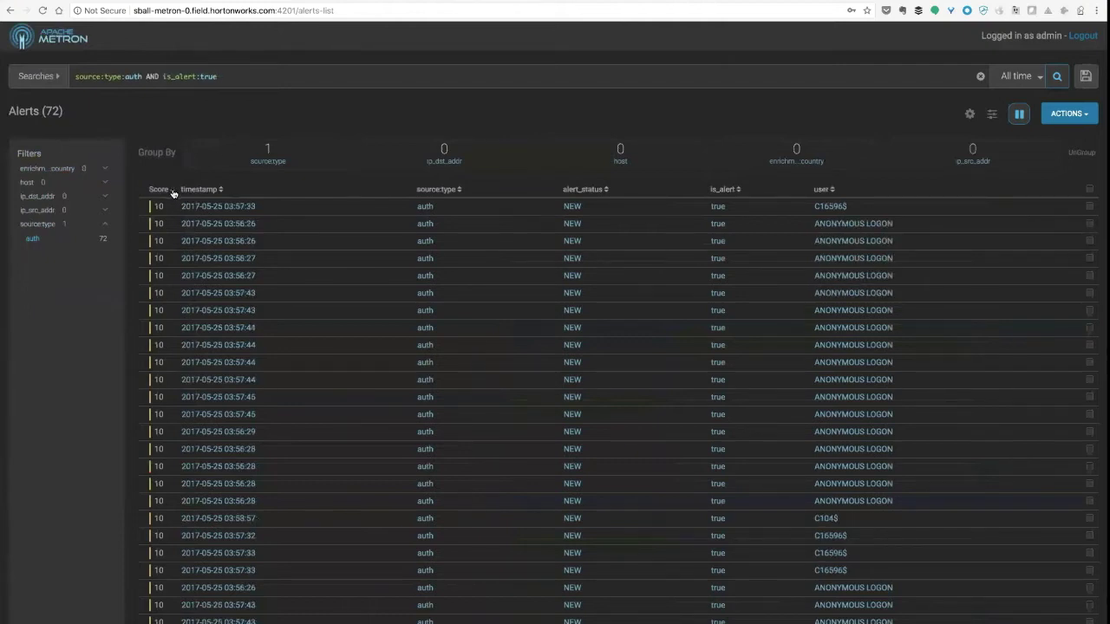
{"action": "left_click", "coordinate": [172, 192]}
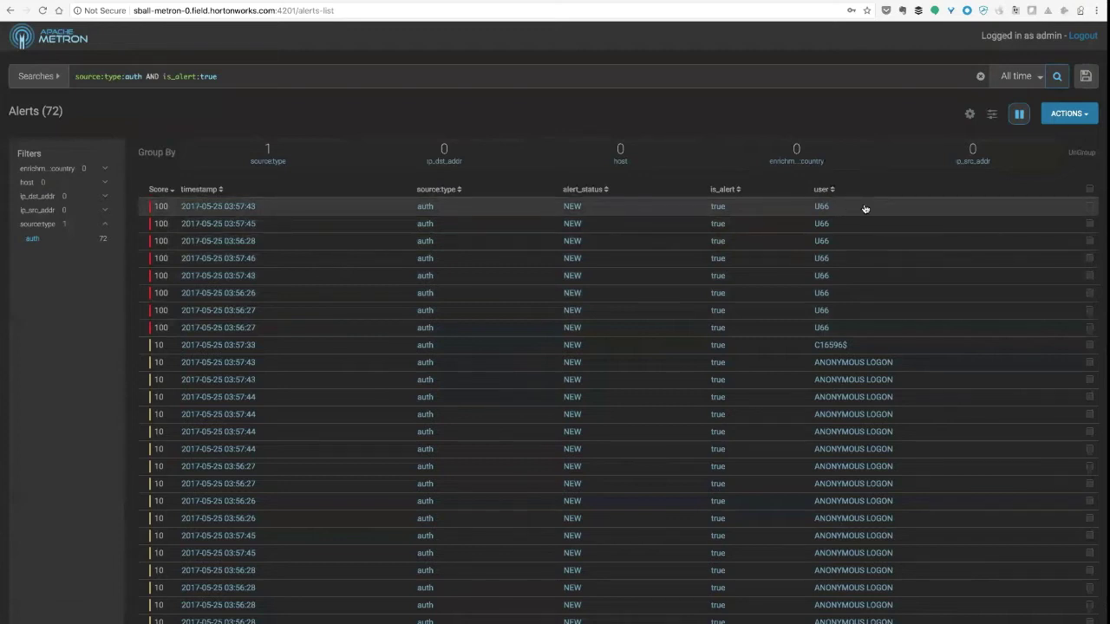
Review the details of the first score-100 auth alert, including its authentication attempt fields and triage reason, and close them
{"action": "left_click", "coordinate": [864, 208]}
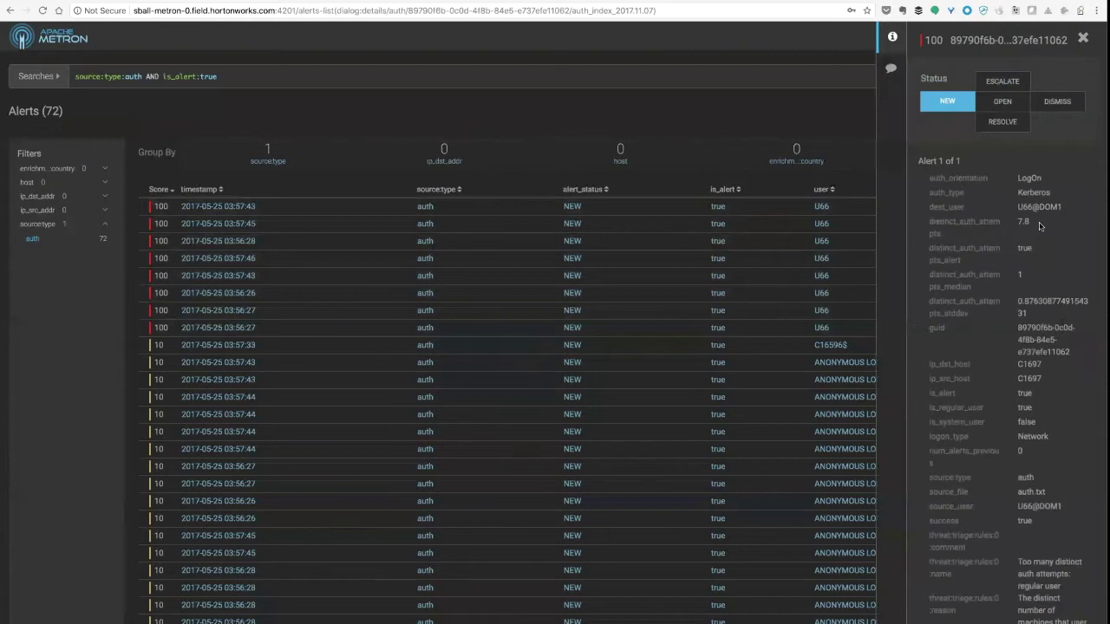
{"action": "scroll", "coordinate": [1006, 419], "scroll_direction": "down", "scroll_amount": 3}
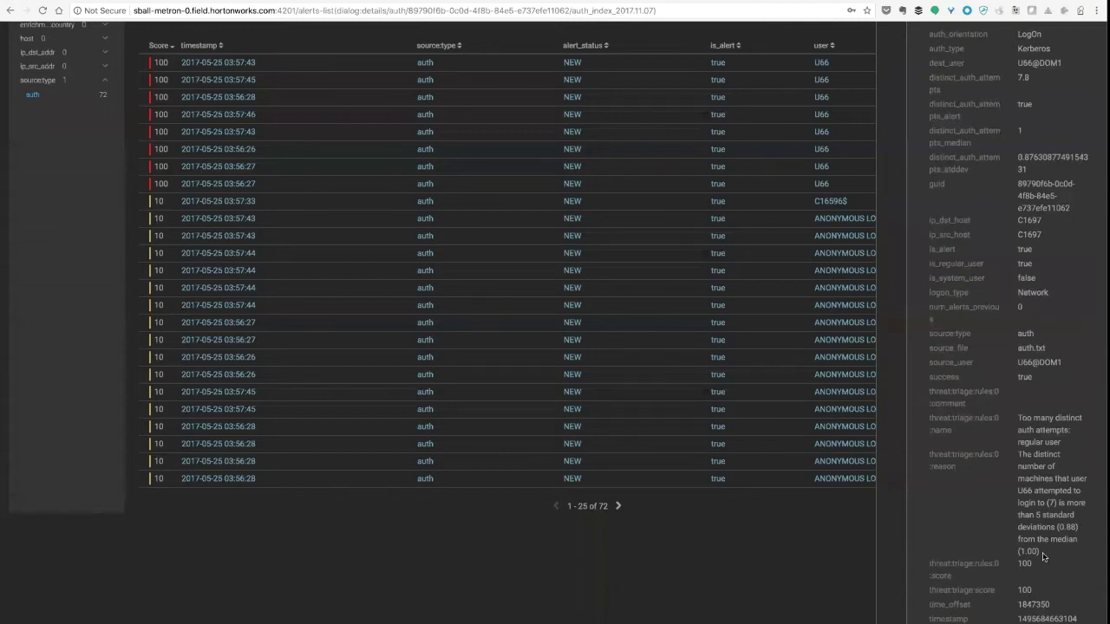
{"action": "scroll", "coordinate": [1103, 431], "scroll_direction": "up", "scroll_amount": 3}
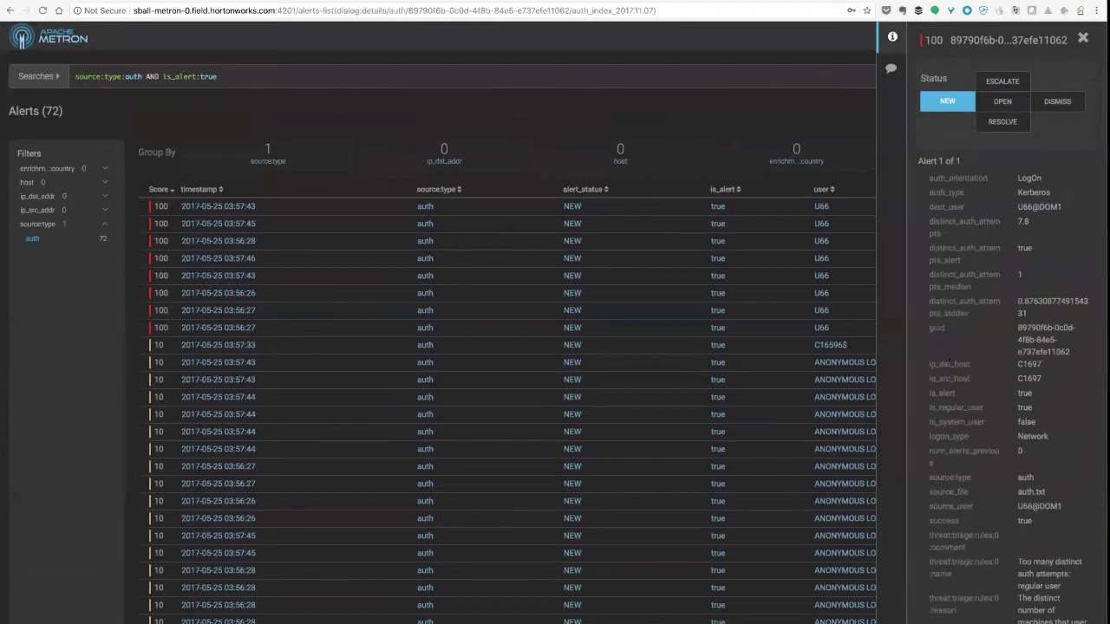
{"action": "left_click", "coordinate": [1082, 38]}
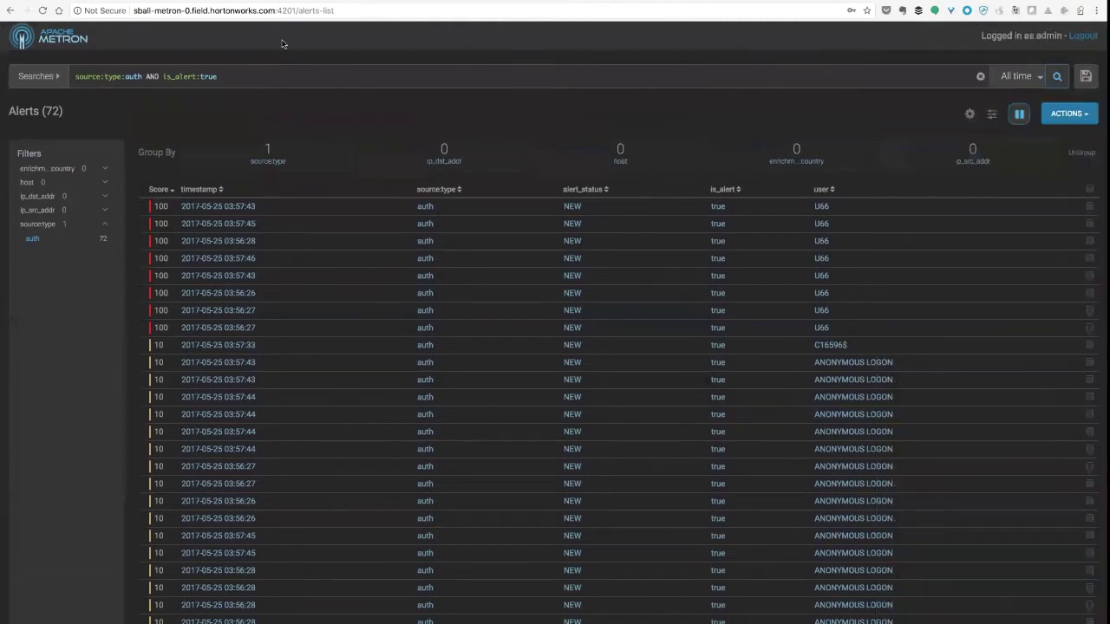
Switch to the Metron service page in Ambari and open the Metron Management UI from it
{"action": "left_click", "coordinate": [269, 11]}
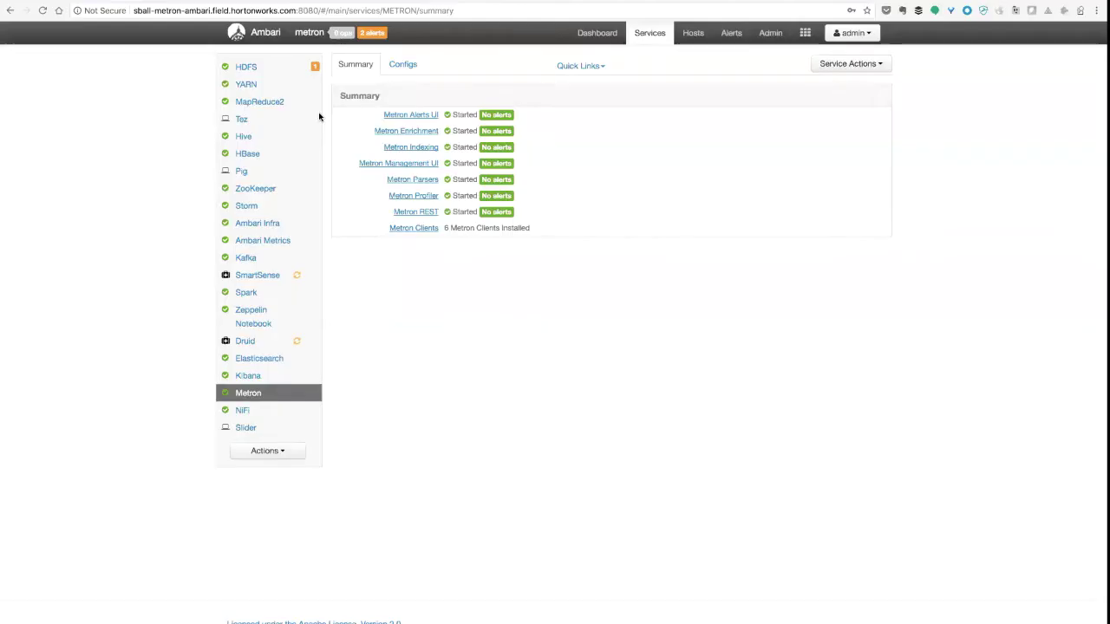
{"action": "left_click", "coordinate": [582, 67]}
{"action": "left_click", "coordinate": [590, 118]}
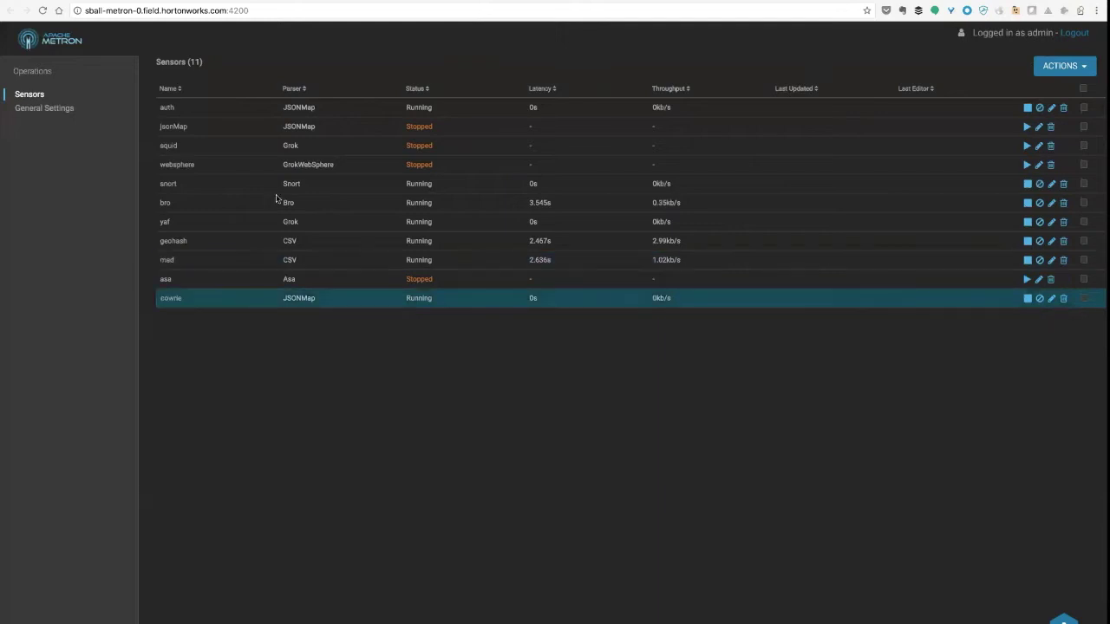
Open the auth sensor's configuration for editing and show its raw JSON among the advanced settings
{"action": "left_click", "coordinate": [272, 105]}
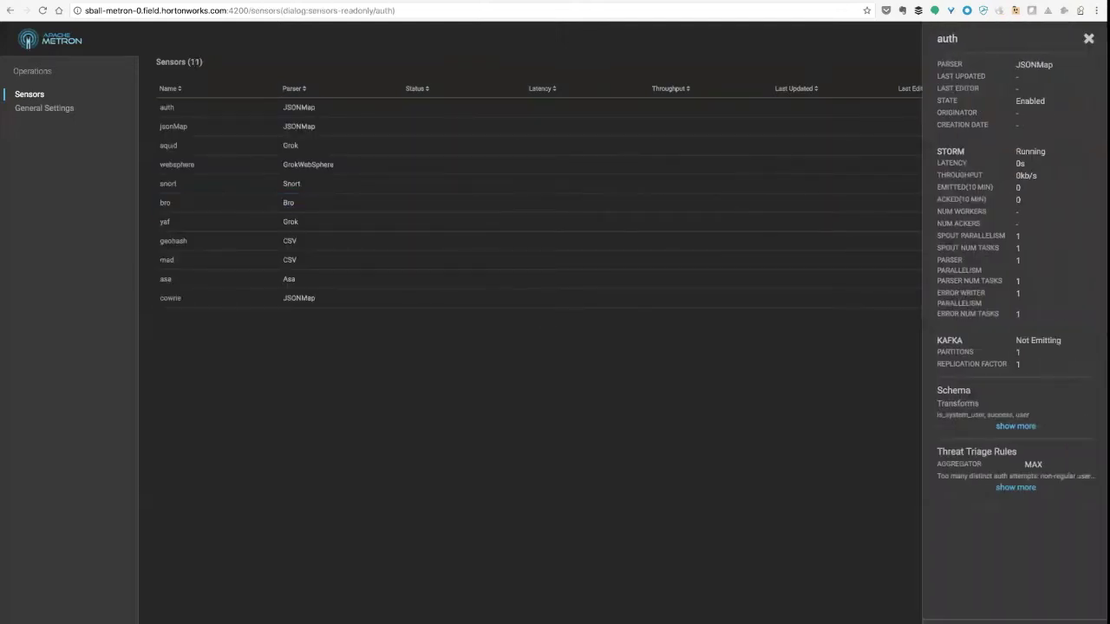
{"action": "left_click", "coordinate": [957, 622]}
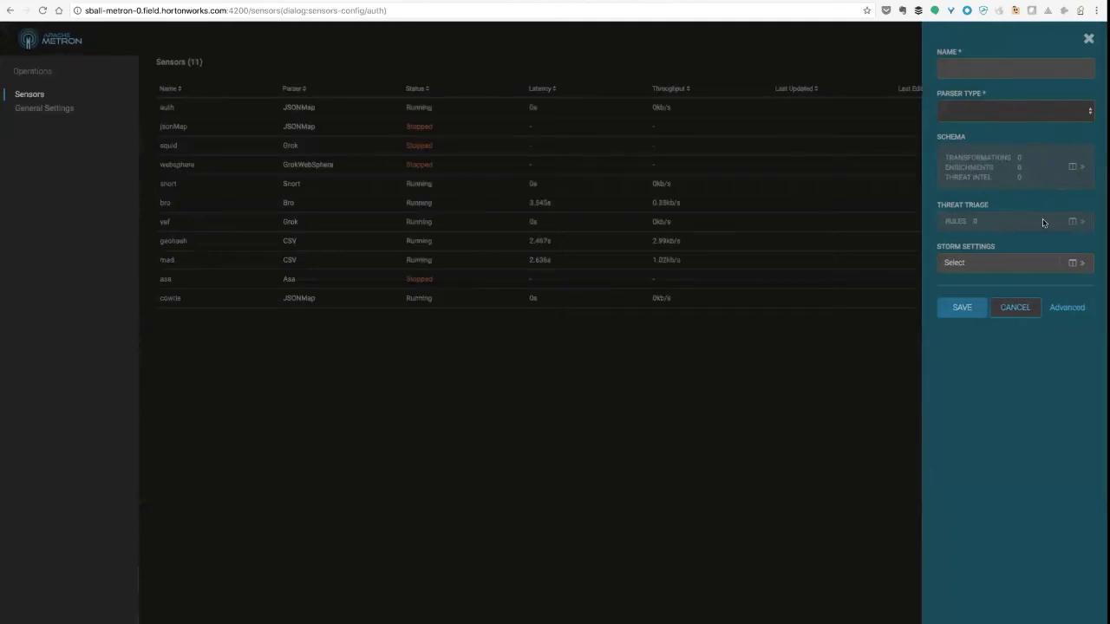
{"action": "left_click", "coordinate": [1067, 307]}
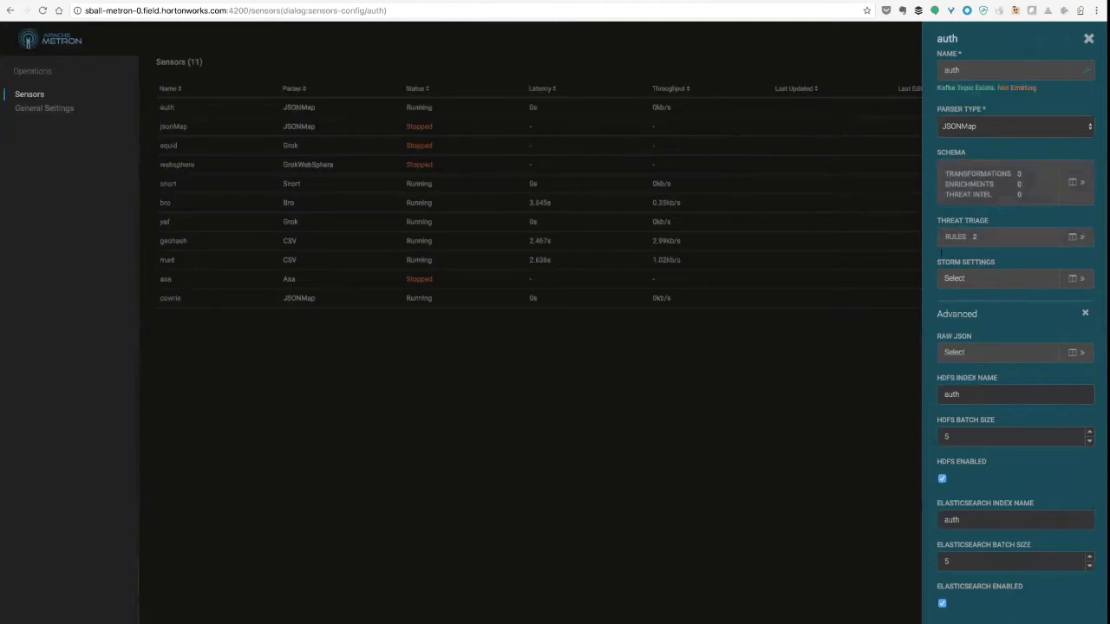
{"action": "left_click", "coordinate": [1075, 352]}
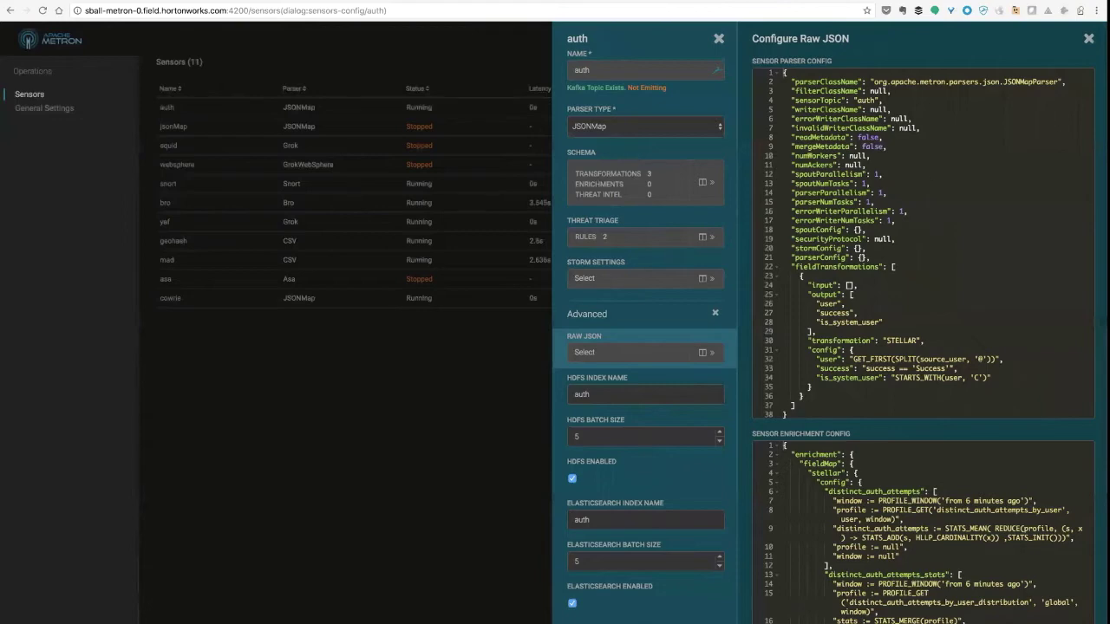
Examine the distinct_auth_attempts block in the sensor enrichment config, including its time window and the distinct_auth_attempts_by_user profile lookup
{"action": "scroll", "coordinate": [867, 347], "scroll_direction": "down", "scroll_amount": 3}
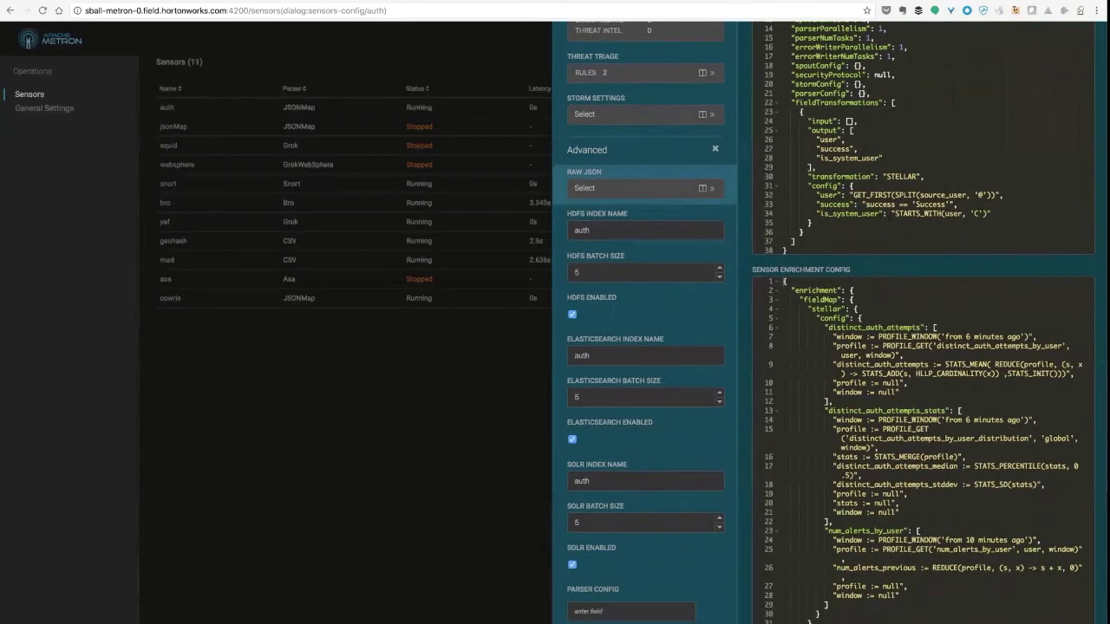
{"action": "scroll", "coordinate": [829, 346], "scroll_direction": "down", "scroll_amount": 3}
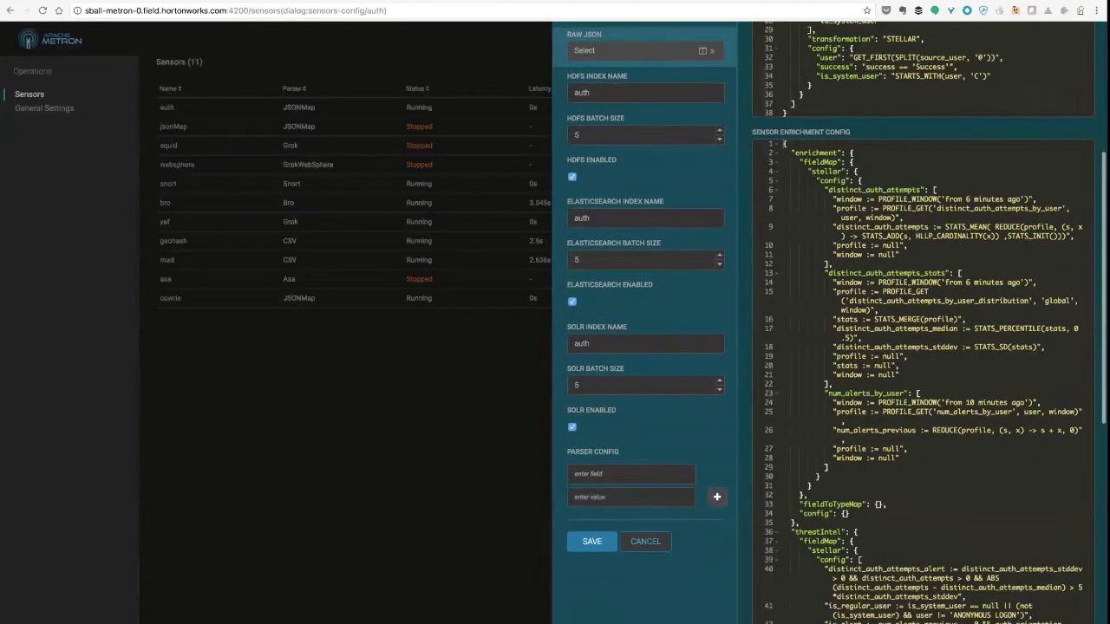
{"action": "scroll", "coordinate": [829, 347], "scroll_direction": "down", "scroll_amount": 2}
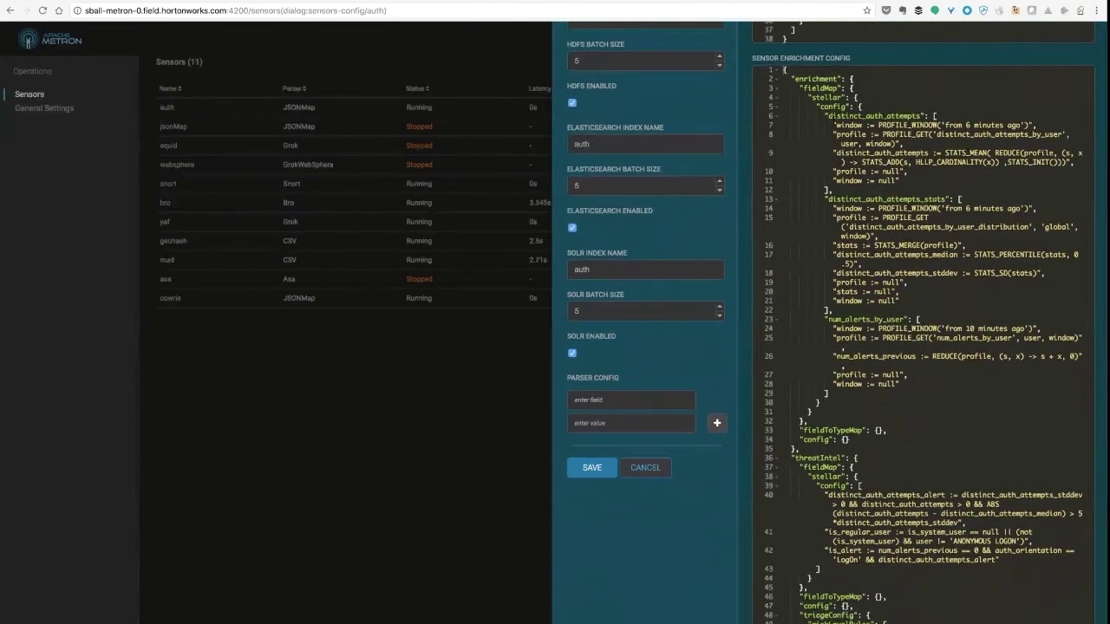
{"action": "double_click", "coordinate": [829, 116]}
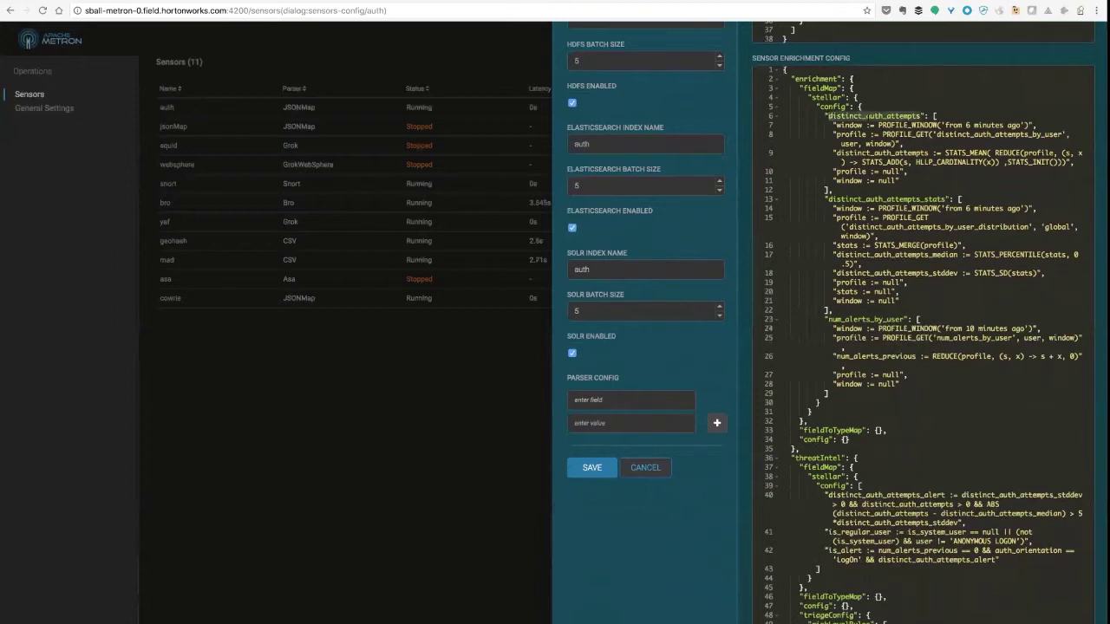
{"action": "left_click", "coordinate": [870, 116]}
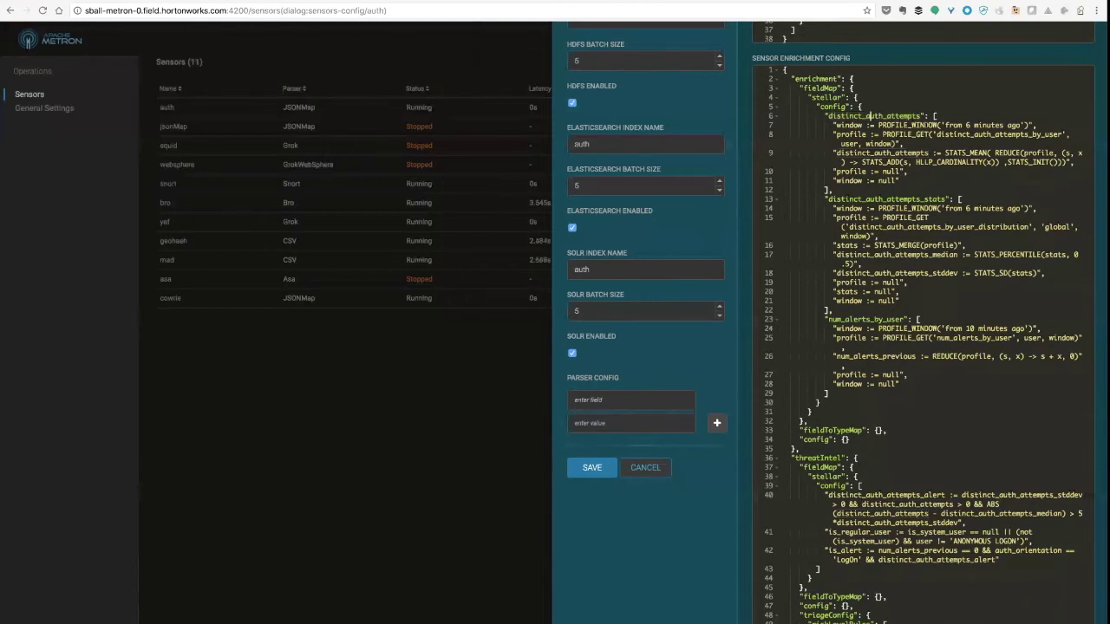
{"action": "double_click", "coordinate": [921, 124]}
{"action": "left_click", "coordinate": [924, 134]}
{"action": "left_click", "coordinate": [975, 135]}
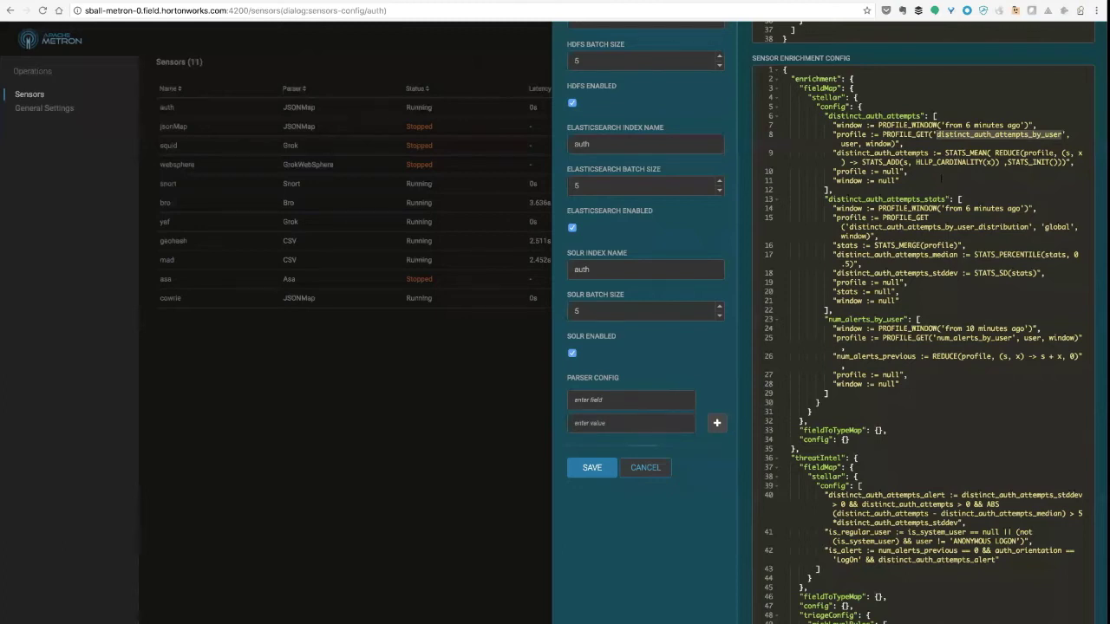
Examine the distinct_auth_attempts_stats block with its global profile lookup, and the num_alerts_by_user block of the enrichment config
{"action": "scroll", "coordinate": [942, 179], "scroll_direction": "down", "scroll_amount": 1}
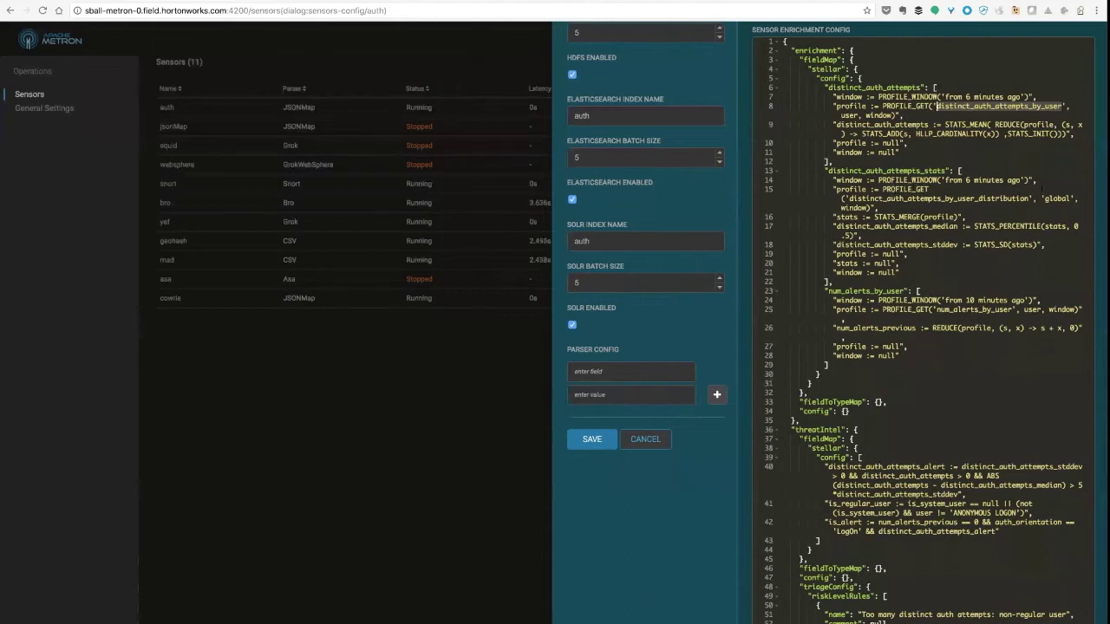
{"action": "left_click", "coordinate": [1053, 199]}
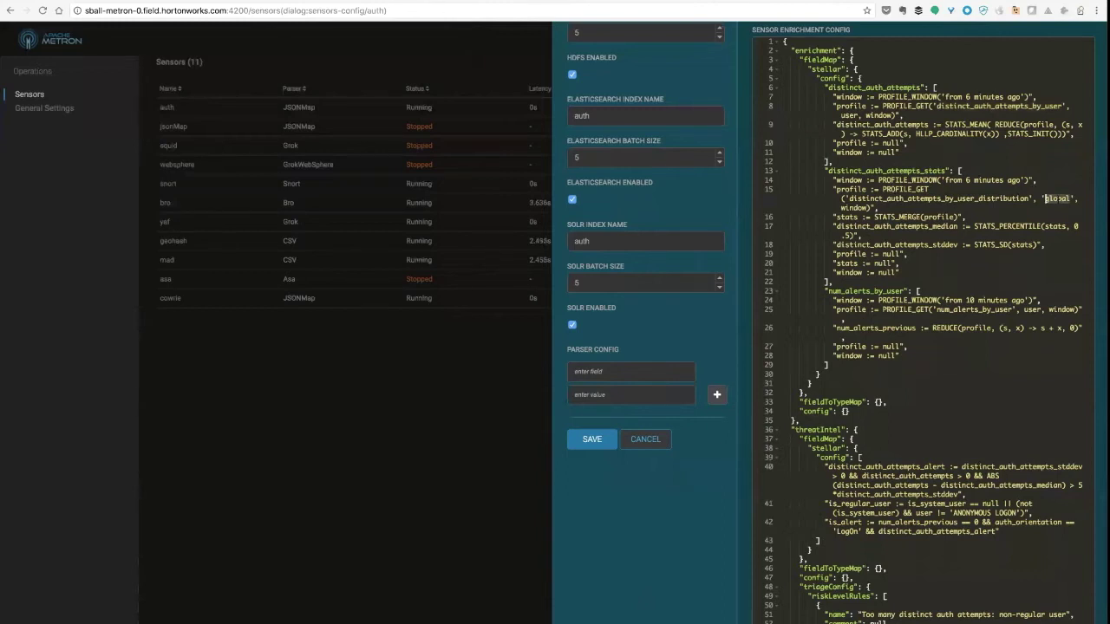
{"action": "left_click", "coordinate": [1058, 198]}
{"action": "scroll", "coordinate": [829, 322], "scroll_direction": "down", "scroll_amount": 1}
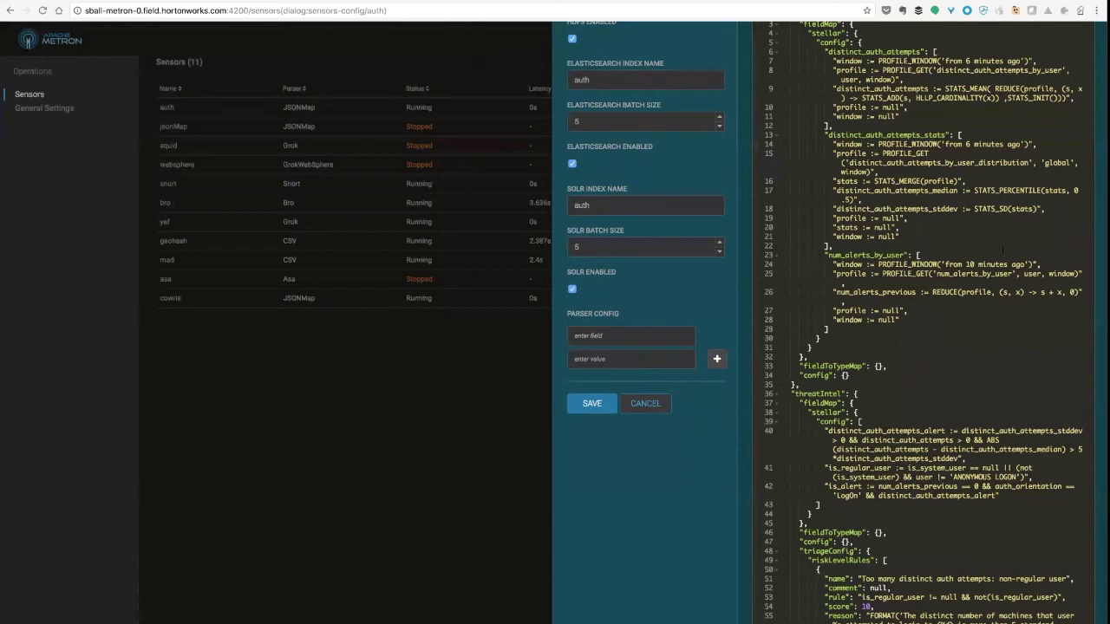
{"action": "scroll", "coordinate": [986, 282], "scroll_direction": "down", "scroll_amount": 1}
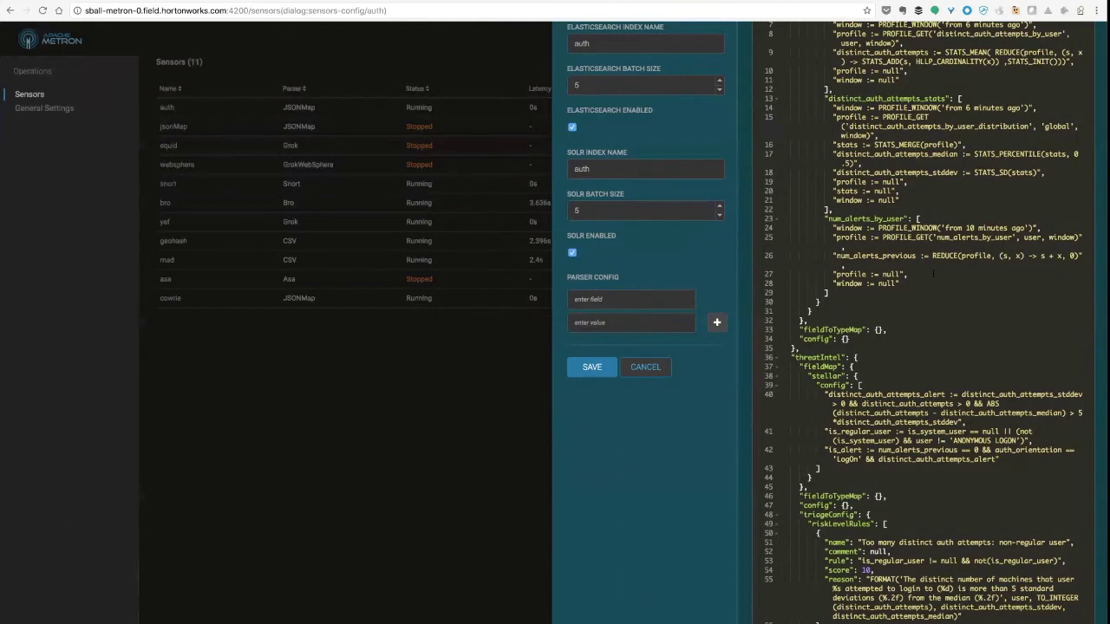
{"action": "scroll", "coordinate": [933, 273], "scroll_direction": "down", "scroll_amount": 1}
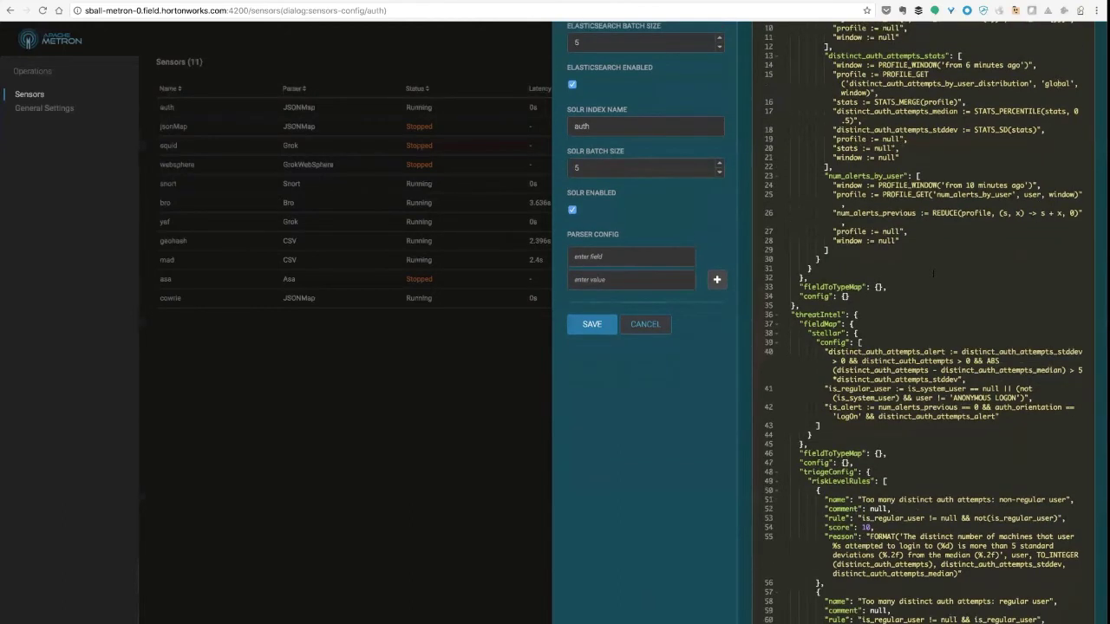
Examine the threatIntel expressions for distinct_auth_attempts_alert and is_alert, and the triage risk level rules below them
{"action": "scroll", "coordinate": [943, 286], "scroll_direction": "down", "scroll_amount": 3}
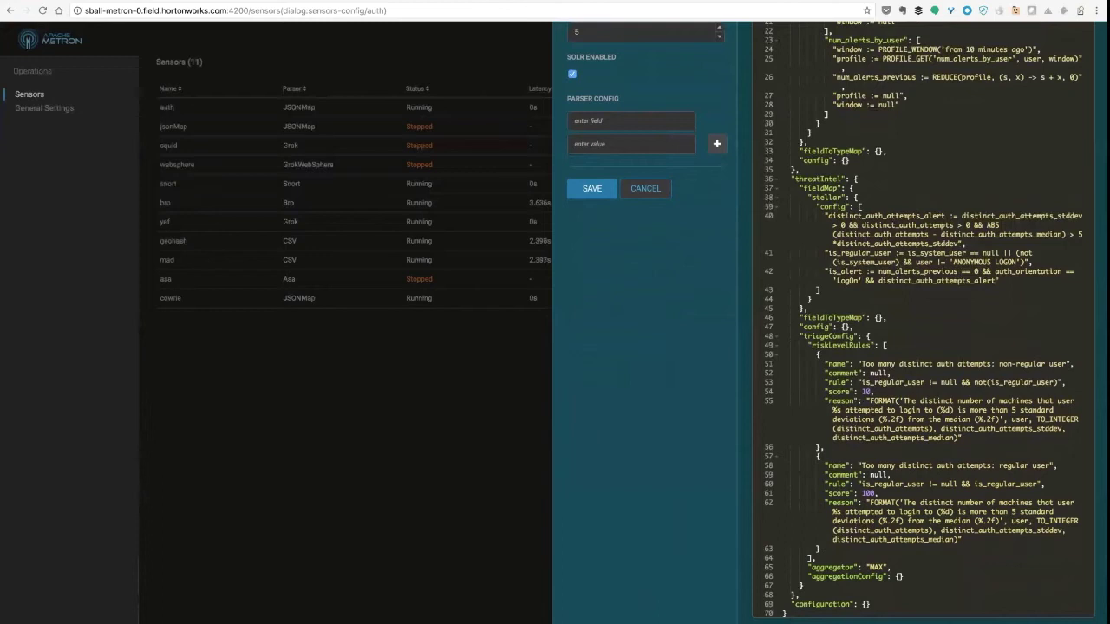
{"action": "double_click", "coordinate": [859, 272]}
{"action": "double_click", "coordinate": [937, 280]}
{"action": "scroll", "coordinate": [936, 280], "scroll_direction": "up", "scroll_amount": 1}
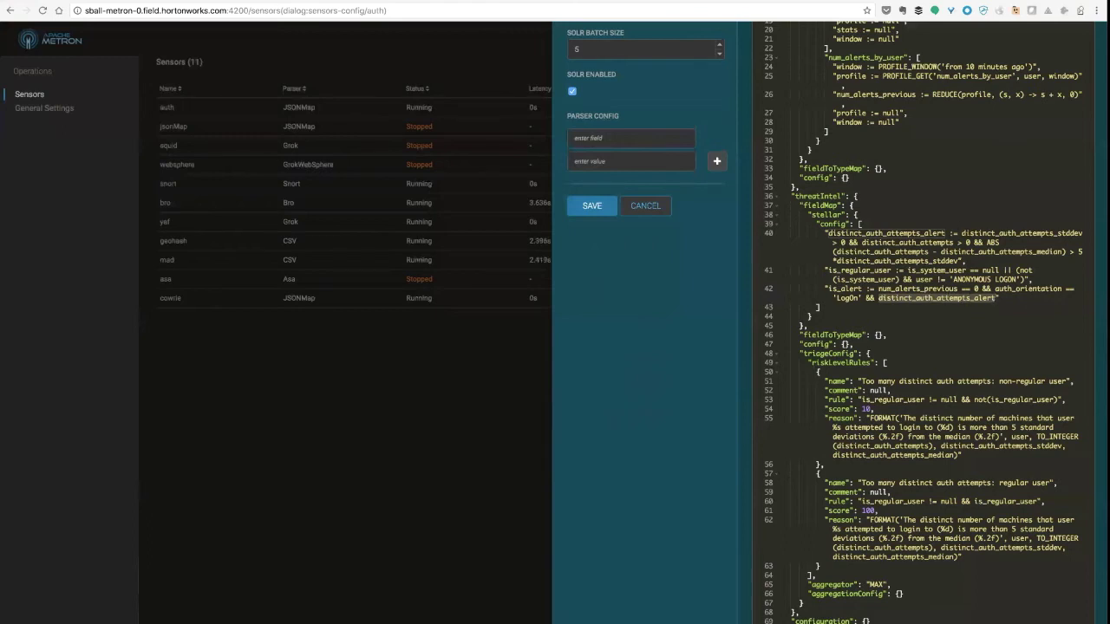
{"action": "scroll", "coordinate": [919, 312], "scroll_direction": "up", "scroll_amount": 1}
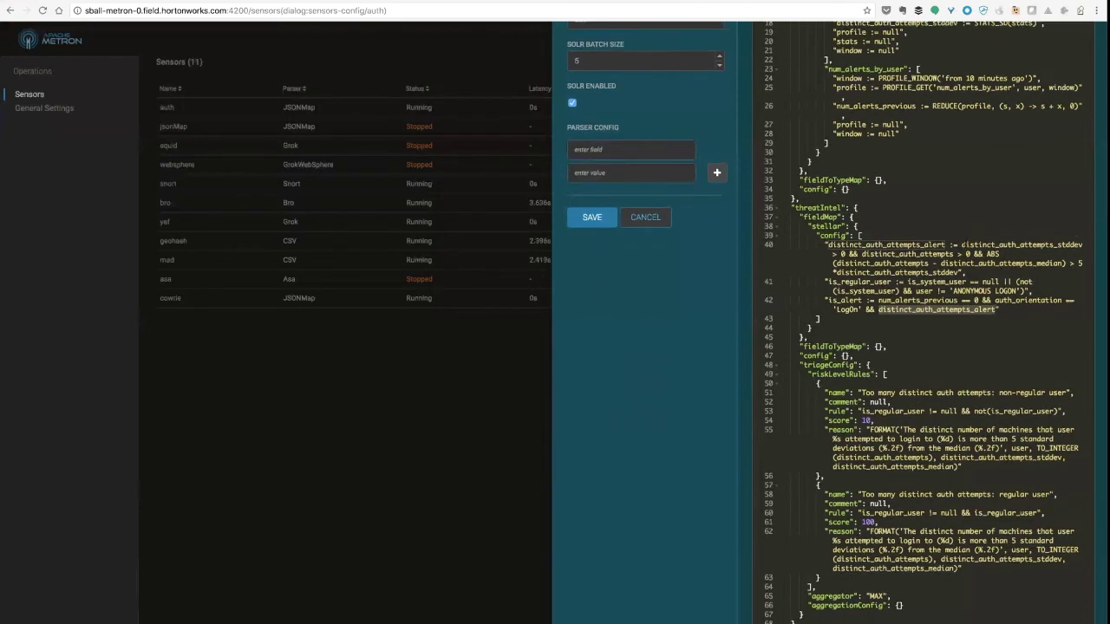
{"action": "double_click", "coordinate": [997, 245]}
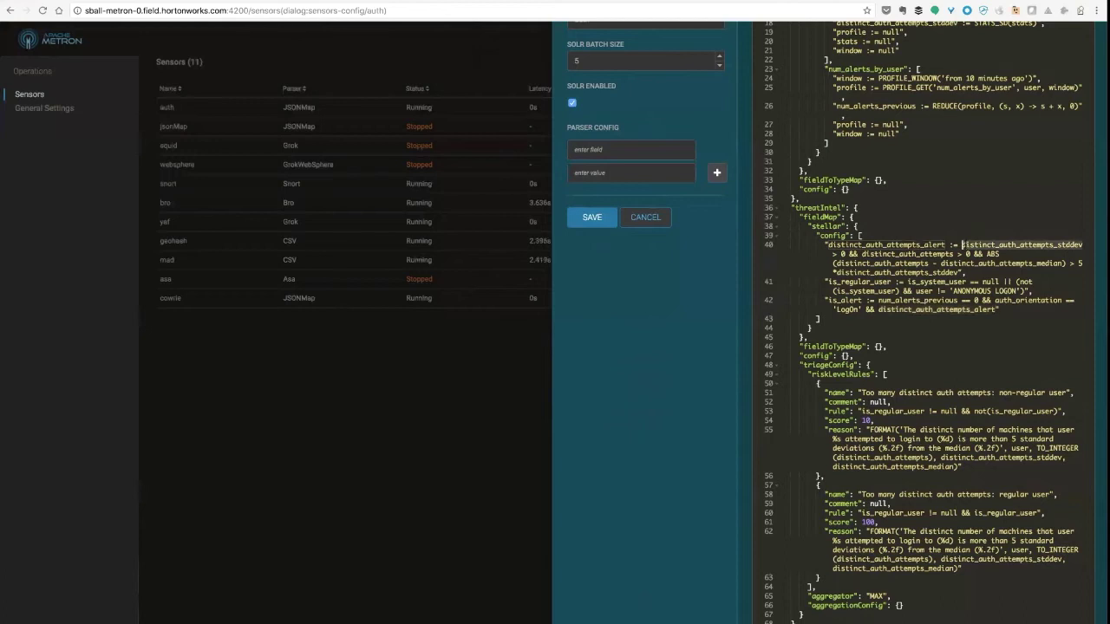
{"action": "left_click", "coordinate": [963, 245]}
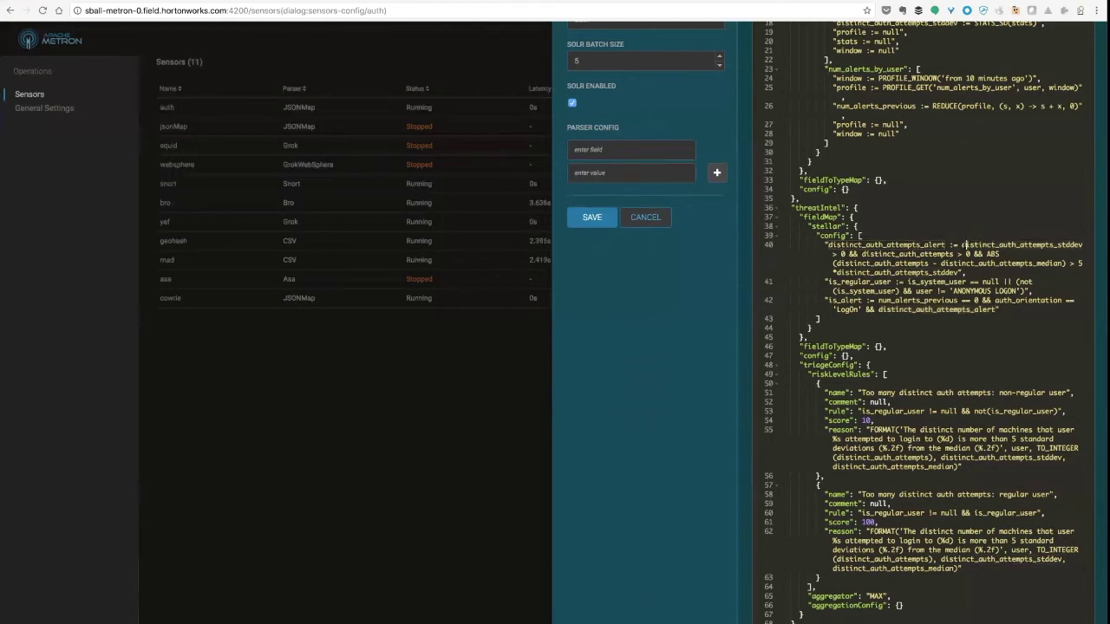
{"action": "left_click_drag", "start_coordinate": [962, 245], "coordinate": [973, 254]}
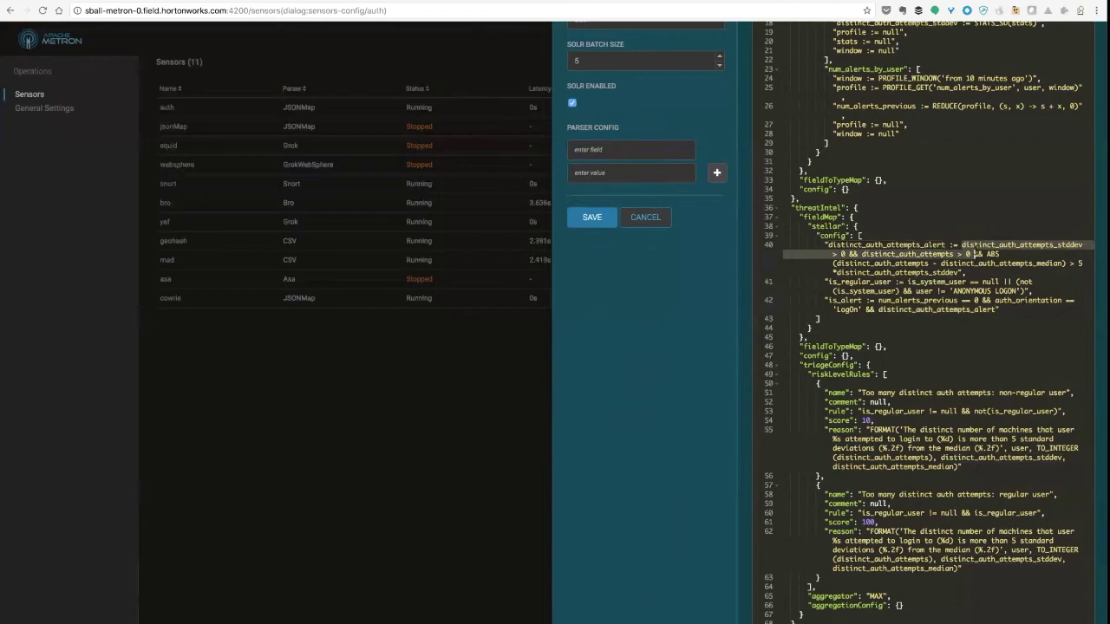
{"action": "left_click", "coordinate": [975, 254]}
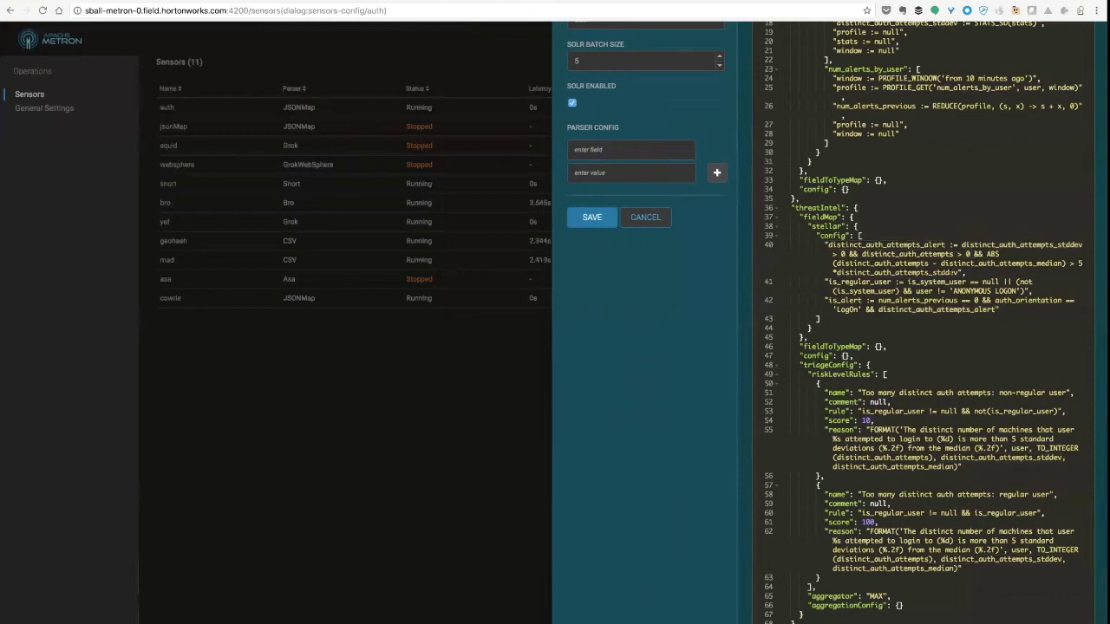
{"action": "scroll", "coordinate": [954, 272], "scroll_direction": "down", "scroll_amount": 2}
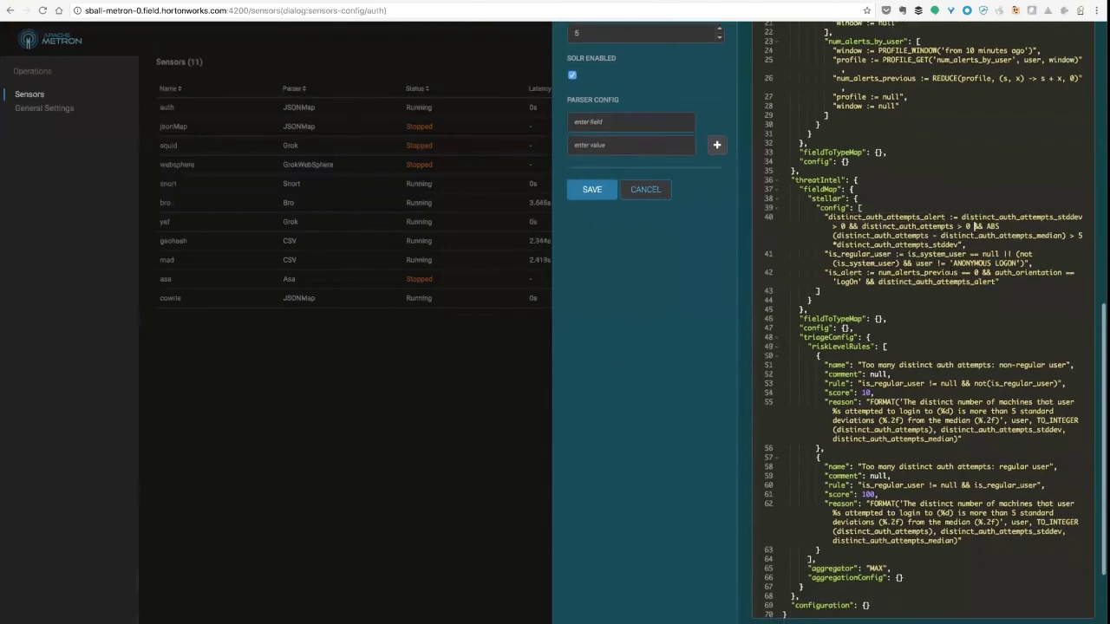
{"action": "scroll", "coordinate": [951, 273], "scroll_direction": "down", "scroll_amount": 5}
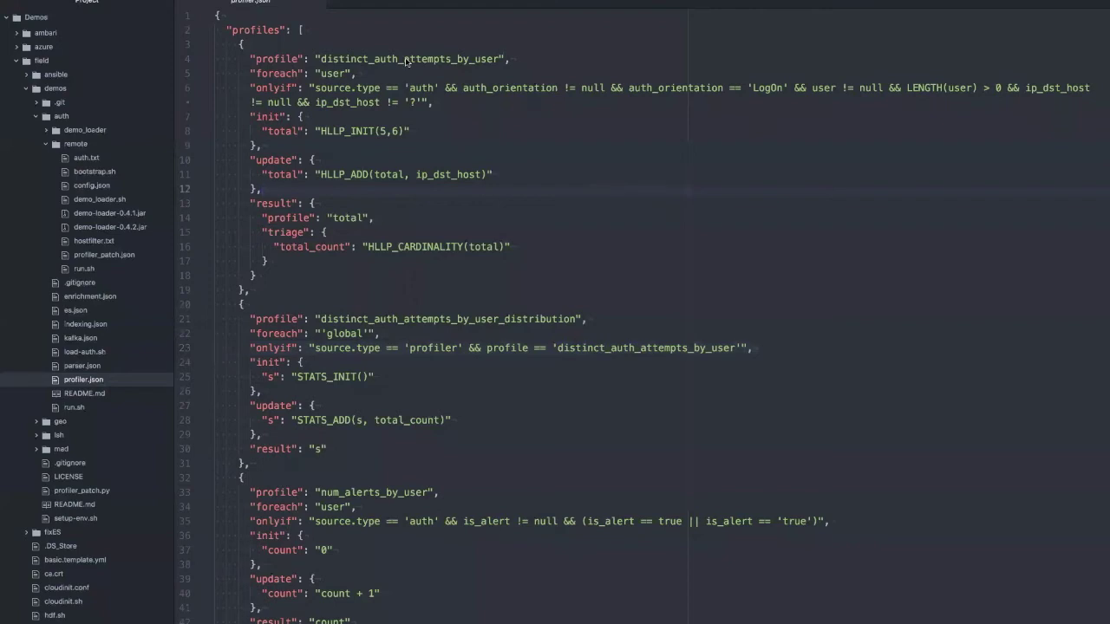
In the code editor's profiler.json, examine the distinct_auth_attempts_by_user profile's onlyif filter, HLLP_INIT initialisation and HLLP_ADD update on ip_dst_host
{"action": "double_click", "coordinate": [405, 61]}
{"action": "left_click", "coordinate": [315, 92]}
{"action": "left_click", "coordinate": [380, 132]}
{"action": "left_click", "coordinate": [511, 177]}
{"action": "double_click", "coordinate": [461, 176]}
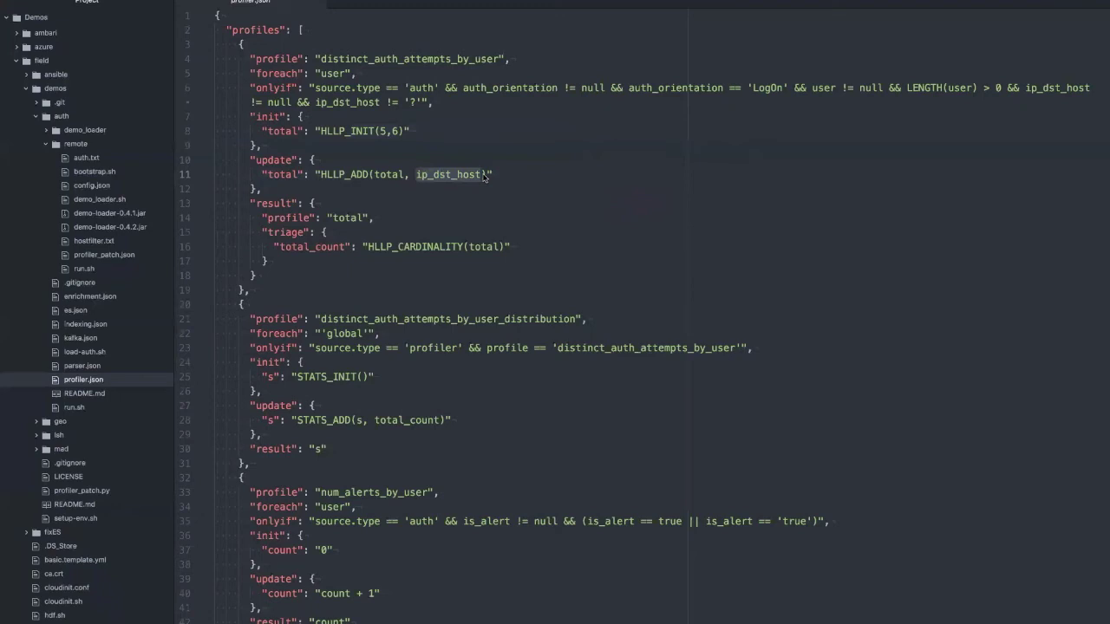
Examine the distinct_auth_attempts_by_user profile's result block, including the stored total and the triage total_count computed with HLLP_CARDINALITY
{"action": "left_click", "coordinate": [484, 177]}
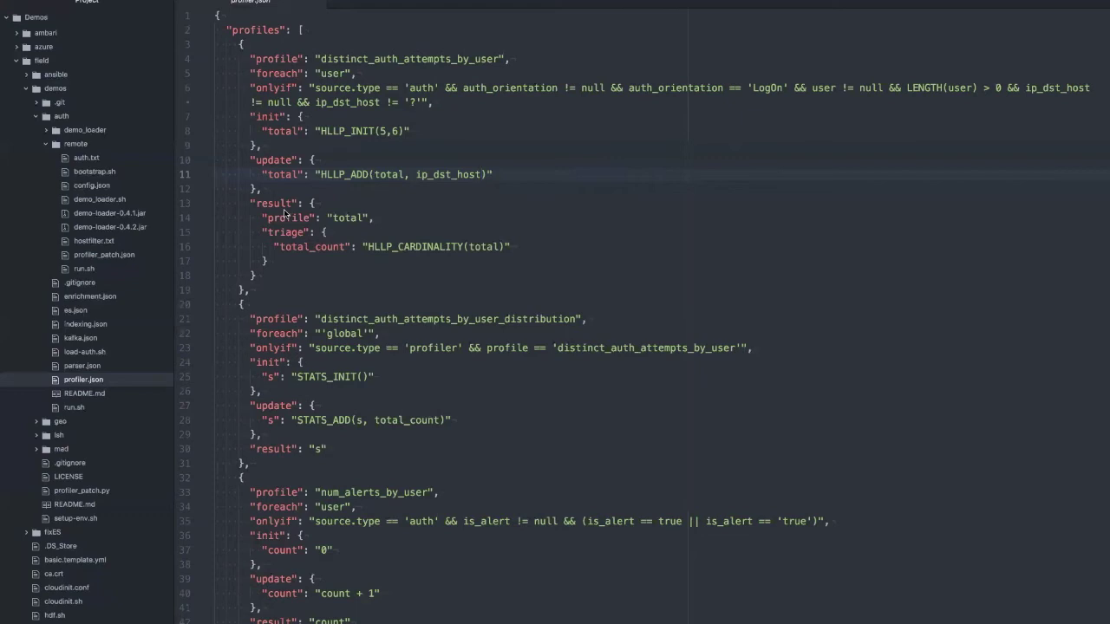
{"action": "double_click", "coordinate": [344, 221]}
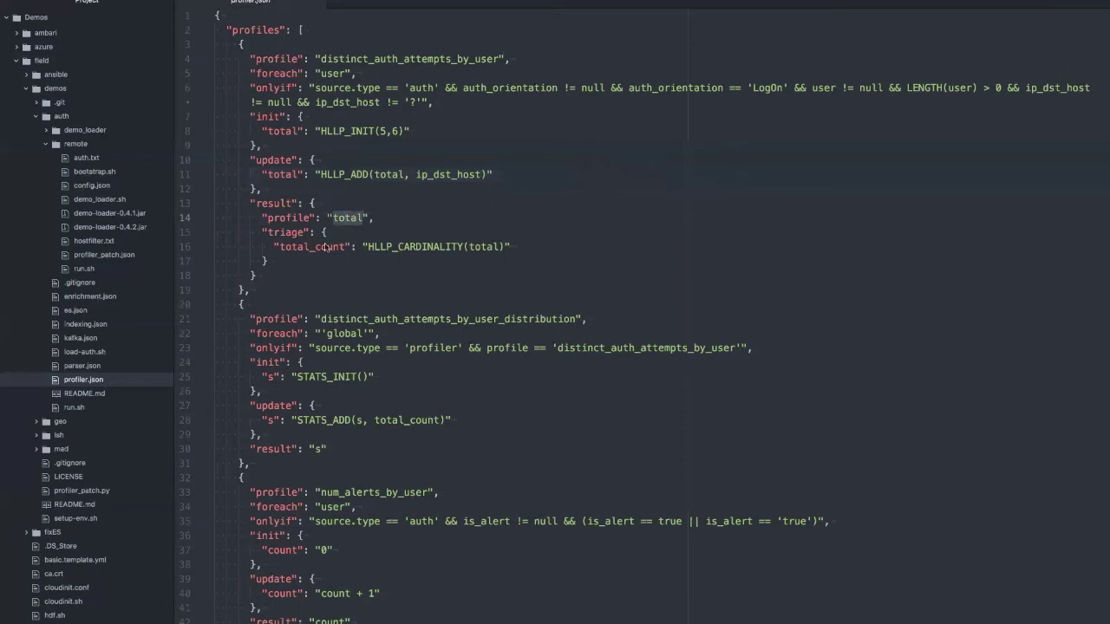
{"action": "left_click_drag", "start_coordinate": [268, 232], "coordinate": [305, 232]}
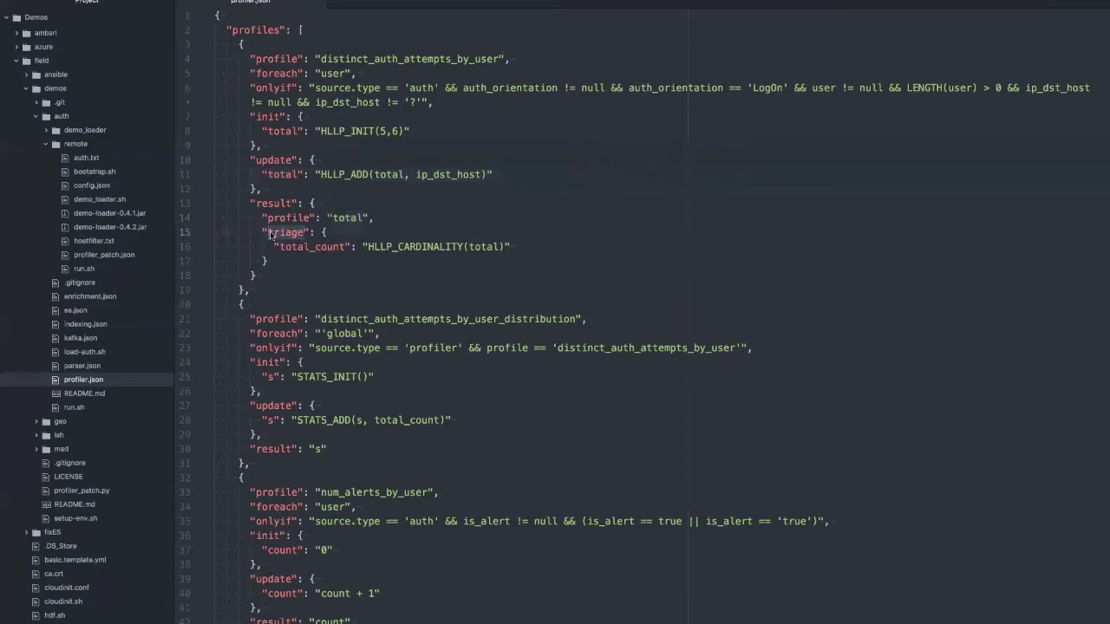
{"action": "left_click", "coordinate": [315, 248]}
{"action": "double_click", "coordinate": [443, 247]}
{"action": "left_click", "coordinate": [441, 247]}
Examine the distinct_auth_attempts_by_user_distribution profile's global foreach and its onlyif filter on profiler messages from distinct_auth_attempts_by_user
{"action": "double_click", "coordinate": [453, 320]}
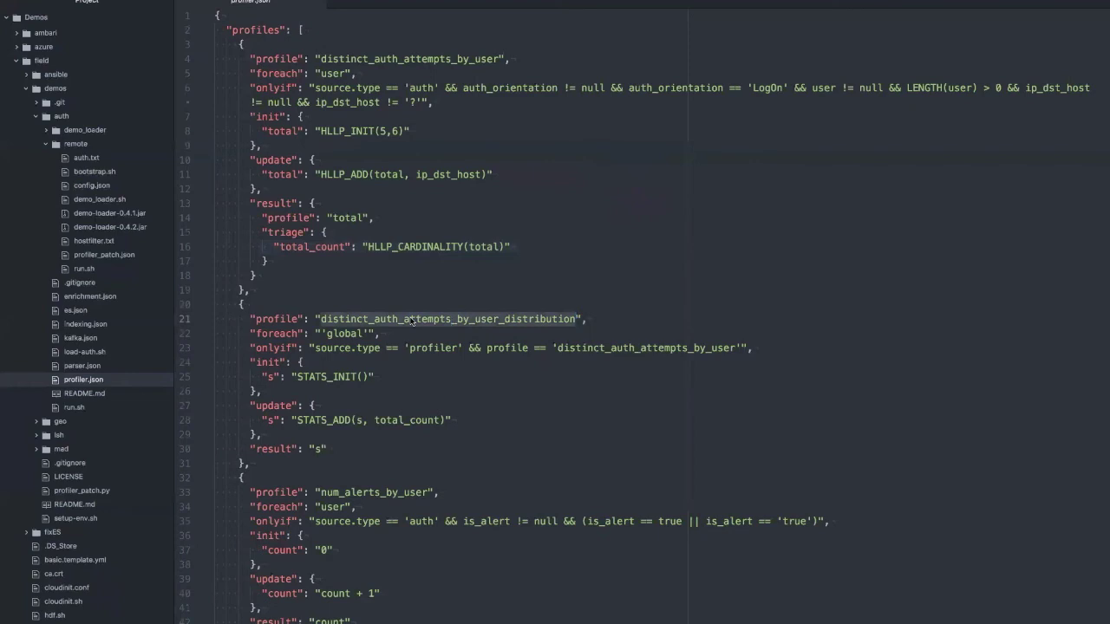
{"action": "left_click_drag", "start_coordinate": [323, 336], "coordinate": [361, 335]}
{"action": "left_click", "coordinate": [299, 335]}
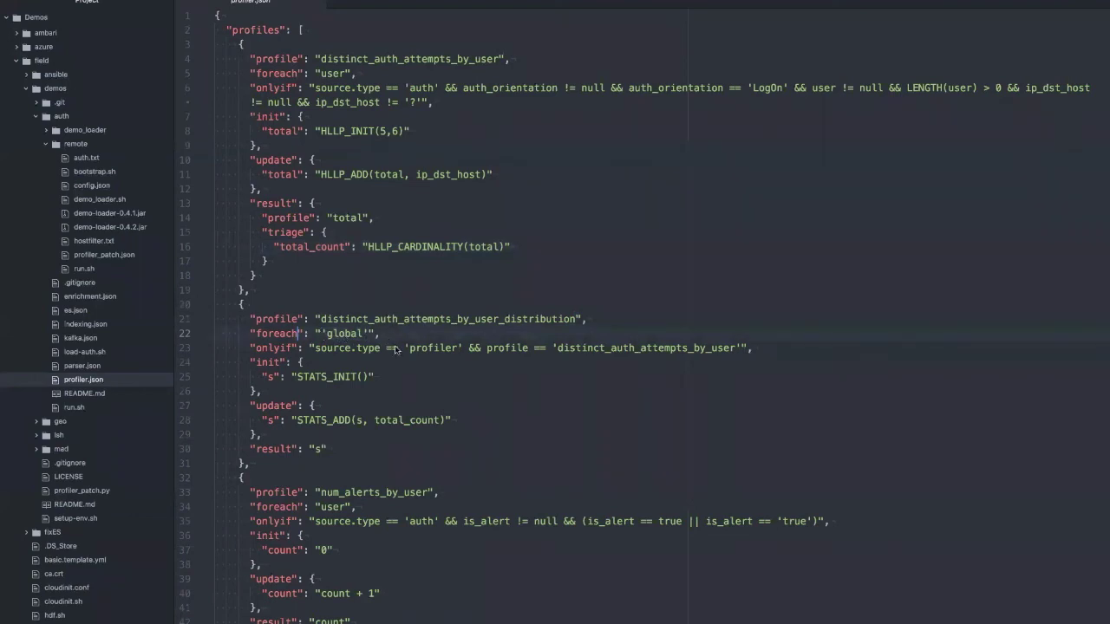
{"action": "left_click", "coordinate": [356, 354]}
{"action": "left_click", "coordinate": [356, 350]}
{"action": "double_click", "coordinate": [435, 349]}
{"action": "double_click", "coordinate": [651, 349]}
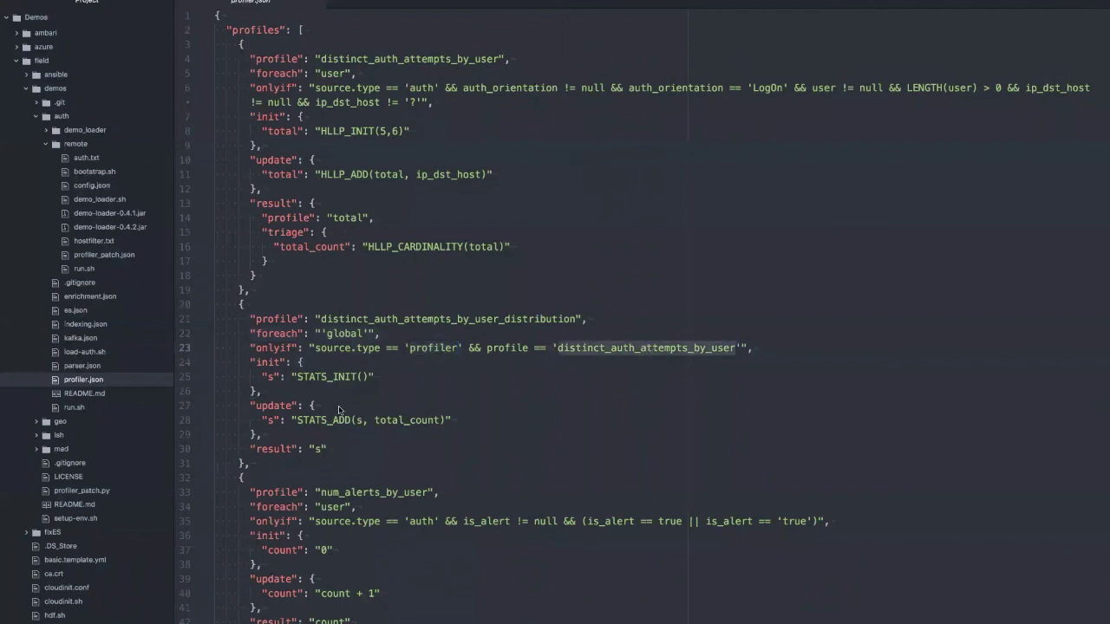
Examine the distribution profile's STATS_INIT initialisation, its STATS_ADD update on total_count, and its result s
{"action": "left_click", "coordinate": [316, 379]}
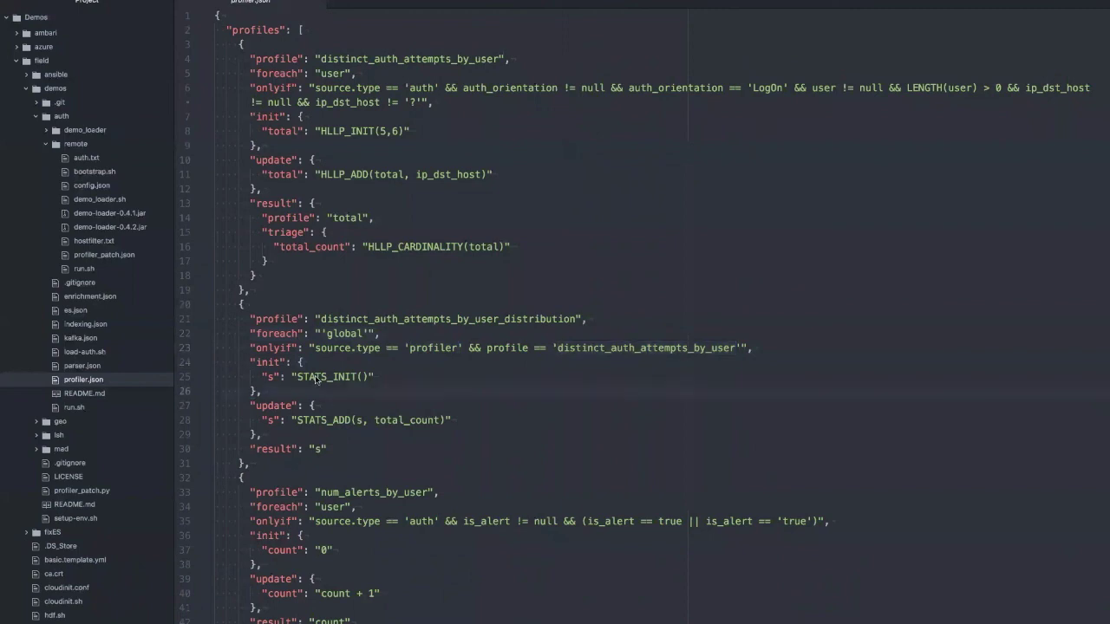
{"action": "double_click", "coordinate": [318, 378]}
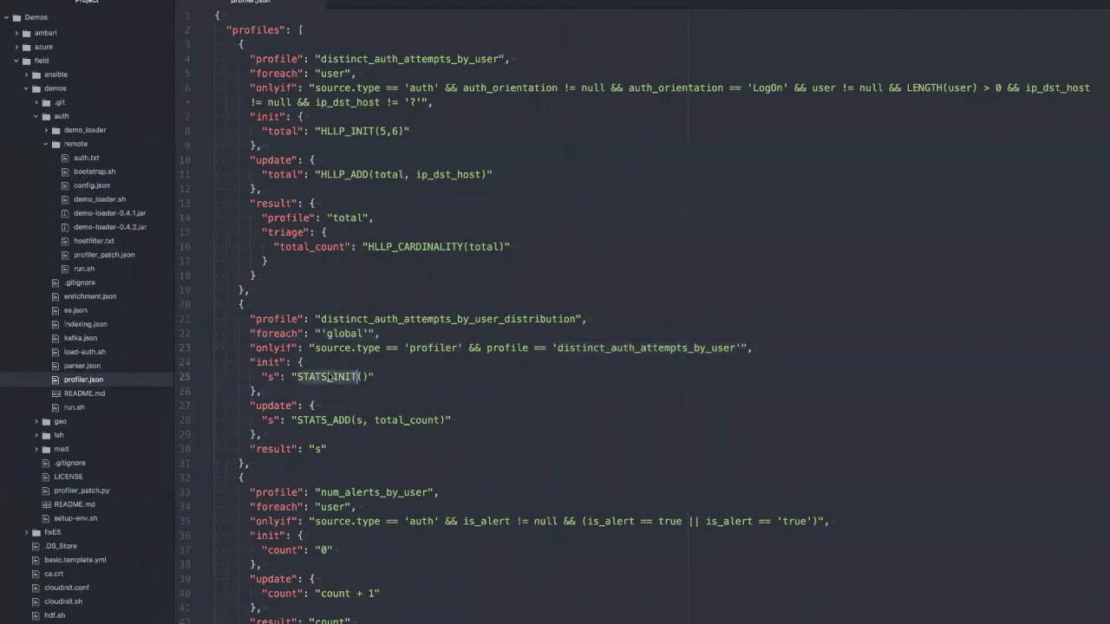
{"action": "left_click", "coordinate": [375, 378]}
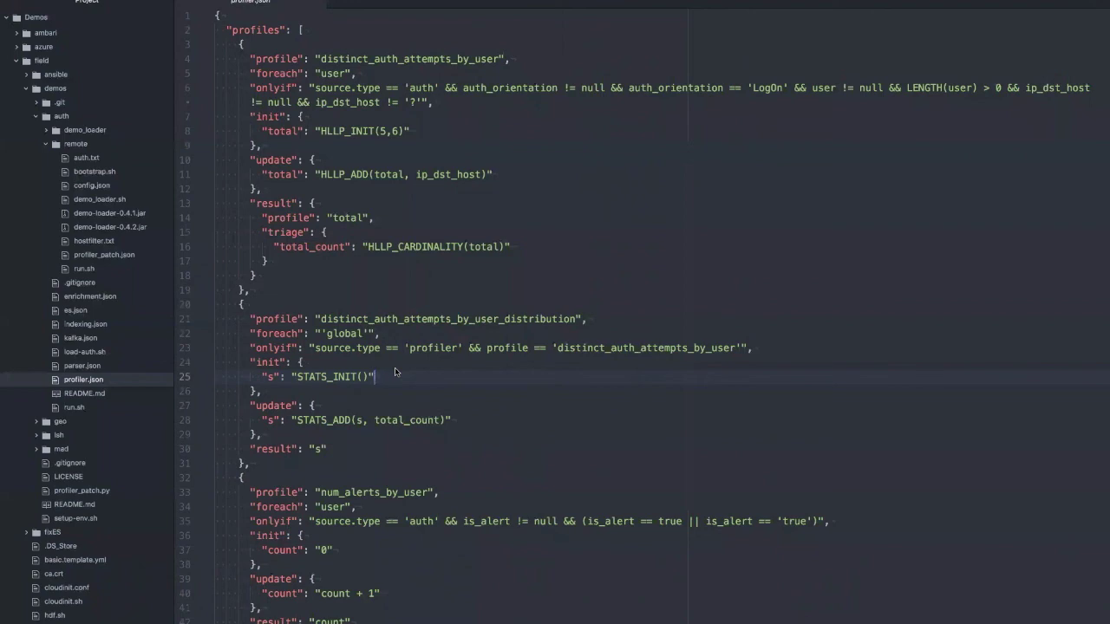
{"action": "double_click", "coordinate": [320, 422]}
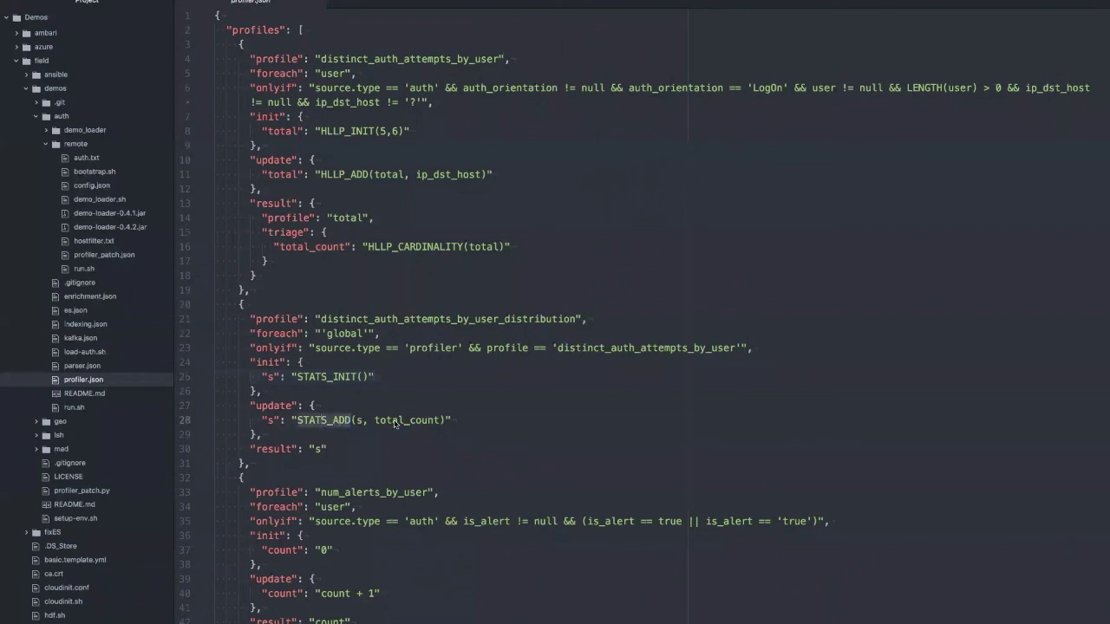
{"action": "double_click", "coordinate": [397, 422]}
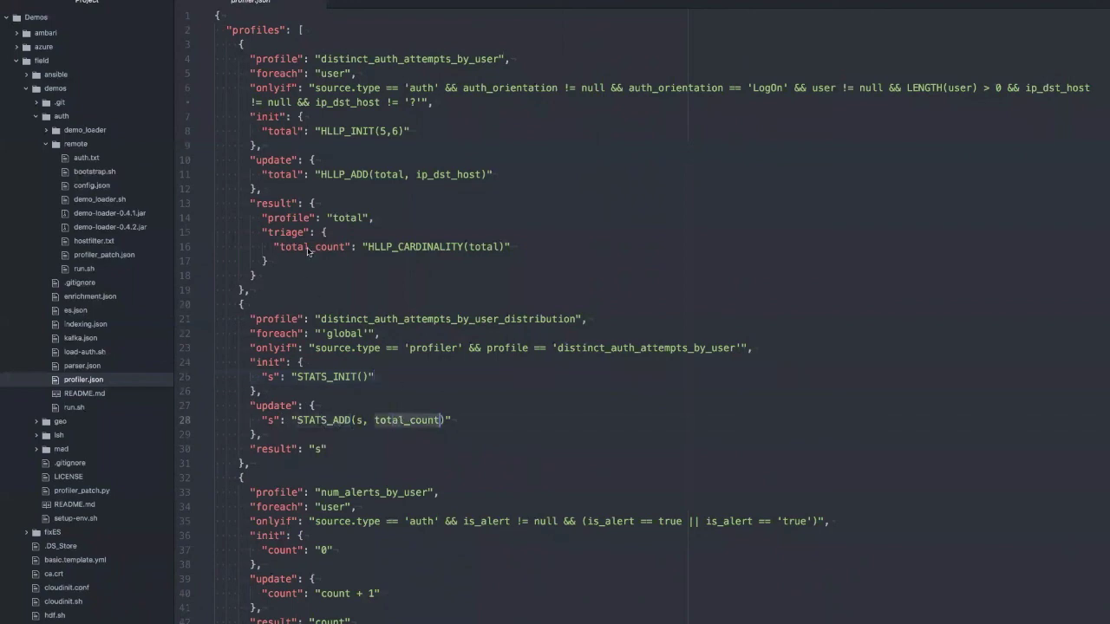
{"action": "left_click", "coordinate": [376, 421]}
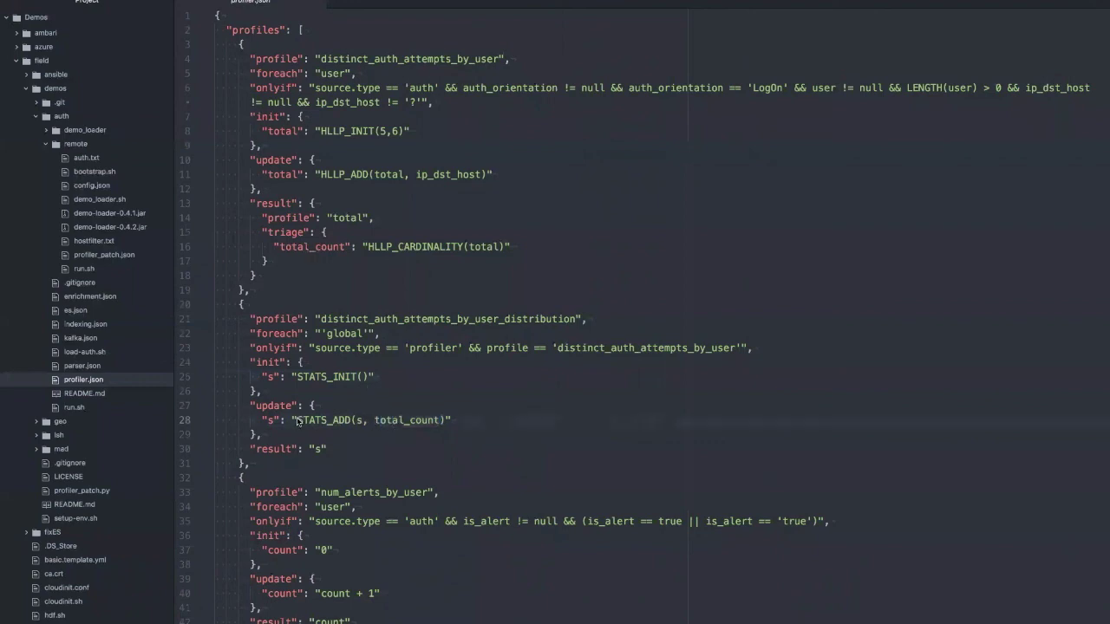
{"action": "left_click", "coordinate": [327, 449]}
Switch to the Metron alerts list in the browser, open the first score-100 auth alert's details and examine its threat triage rule name and reason
{"action": "key", "text": "super+Tab"}
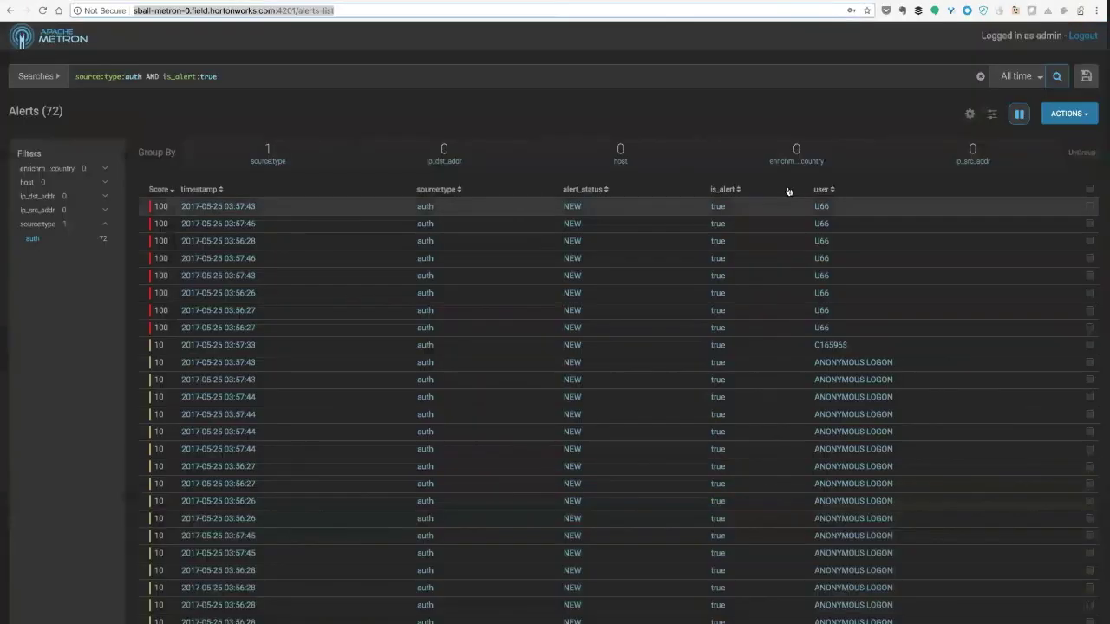
{"action": "left_click", "coordinate": [186, 206]}
{"action": "scroll", "coordinate": [1051, 487], "scroll_direction": "down", "scroll_amount": 3}
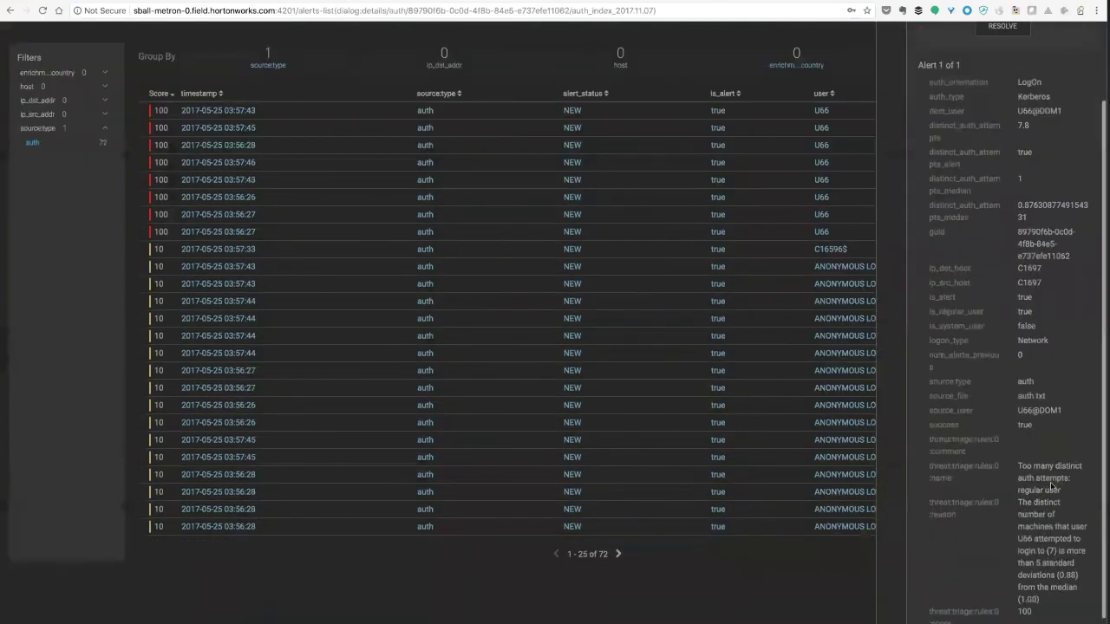
{"action": "scroll", "coordinate": [1051, 487], "scroll_direction": "down", "scroll_amount": 2}
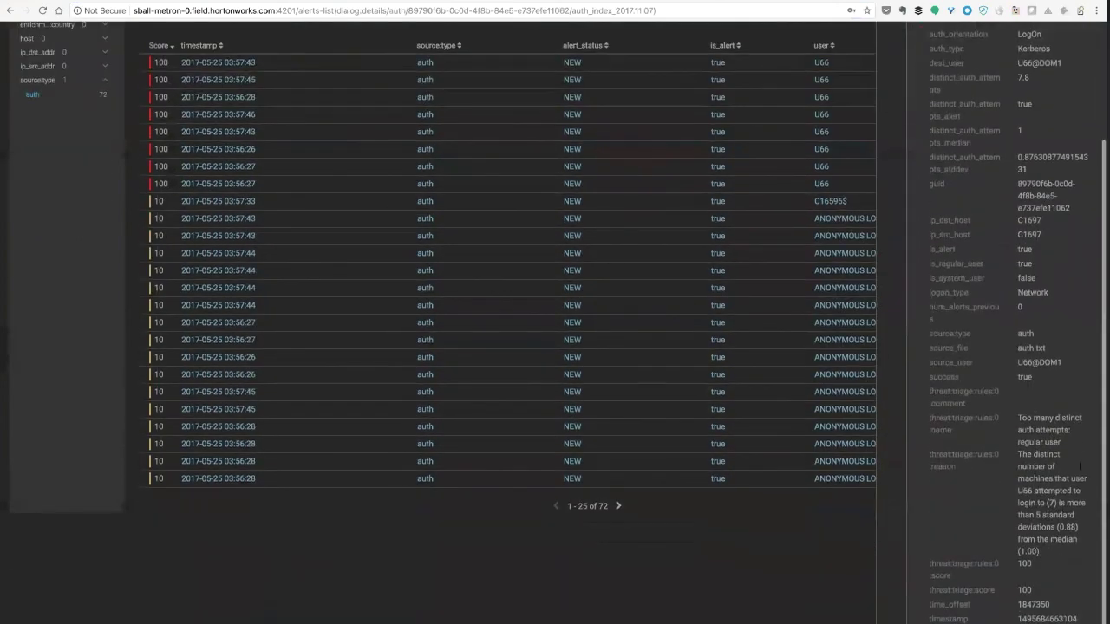